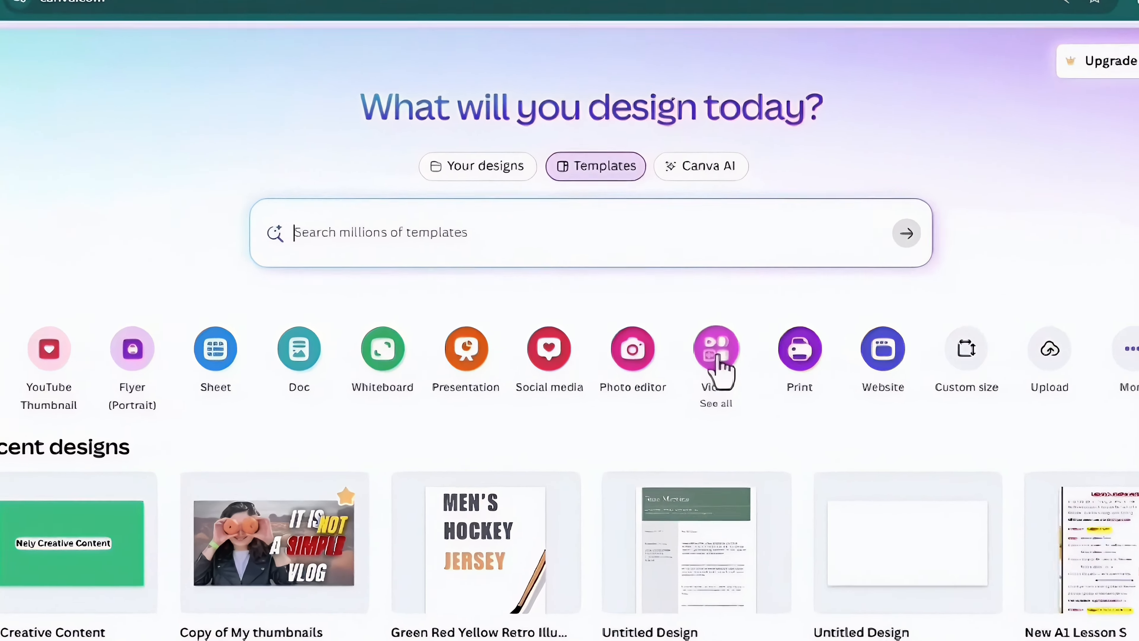
# Step: Create a landscape video design and upload the plain brown world map image to it
pyautogui.click(718, 352)
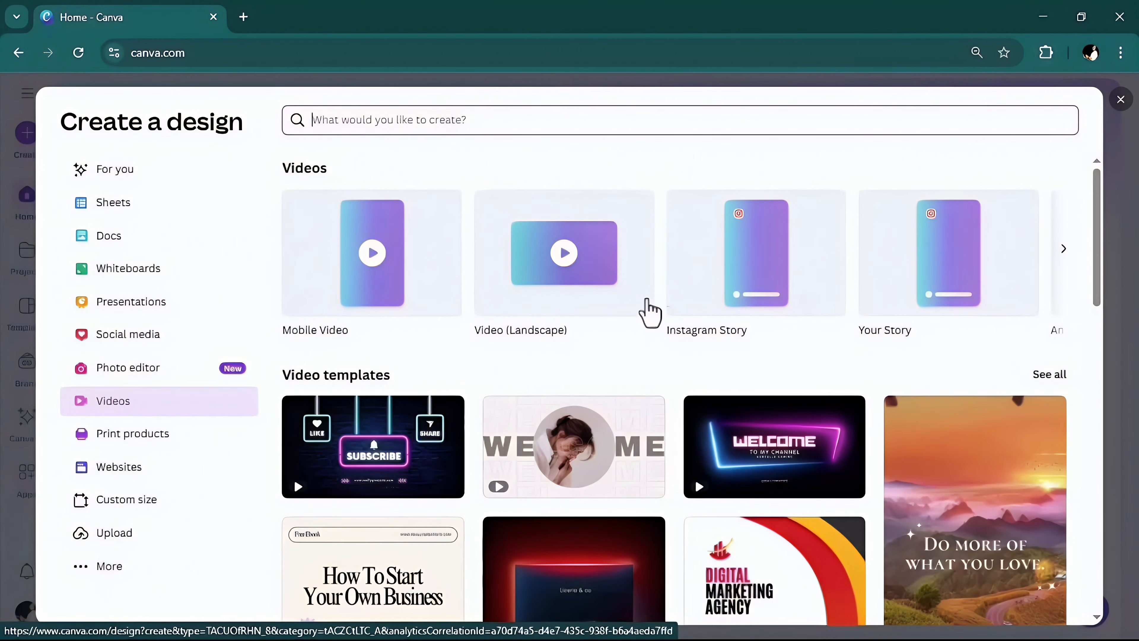
pyautogui.click(582, 294)
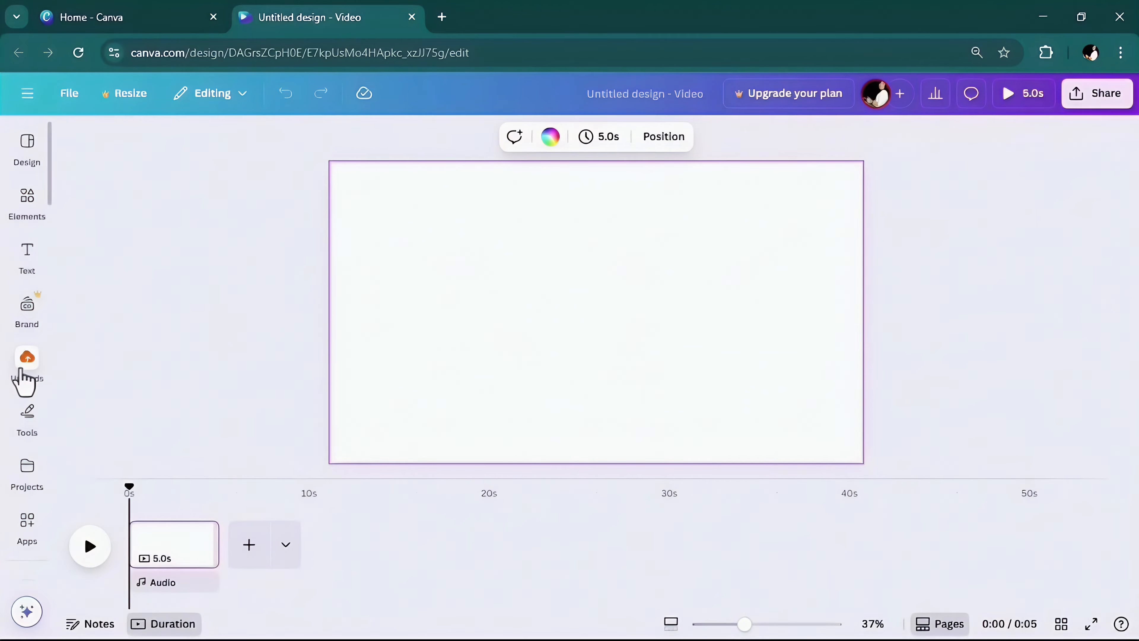
pyautogui.click(24, 374)
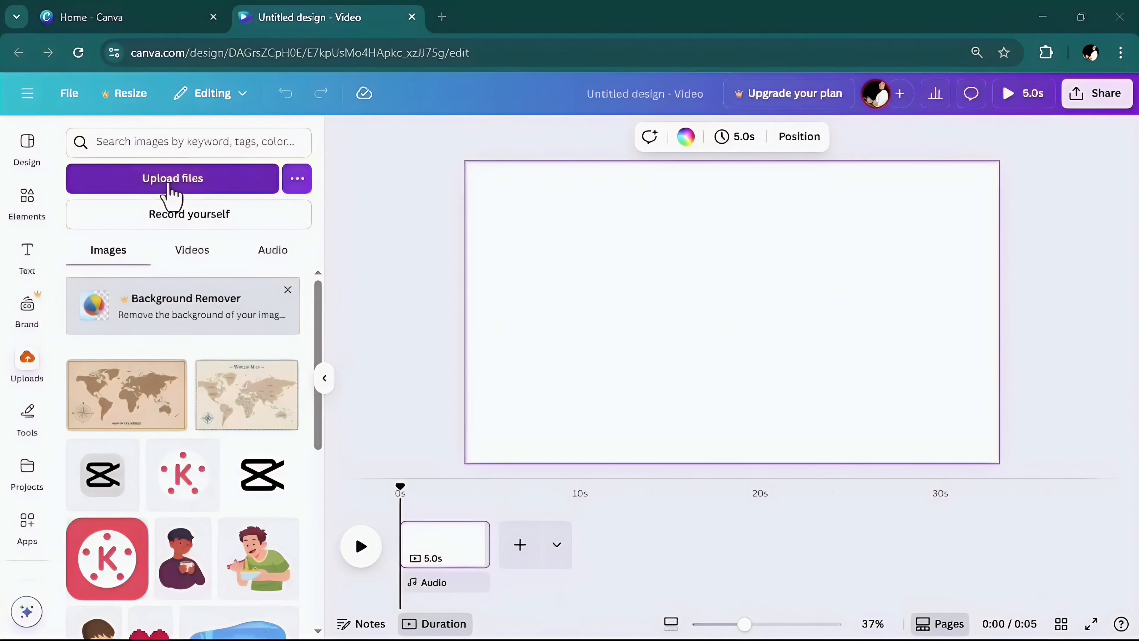
pyautogui.click(170, 184)
pyautogui.click(592, 457)
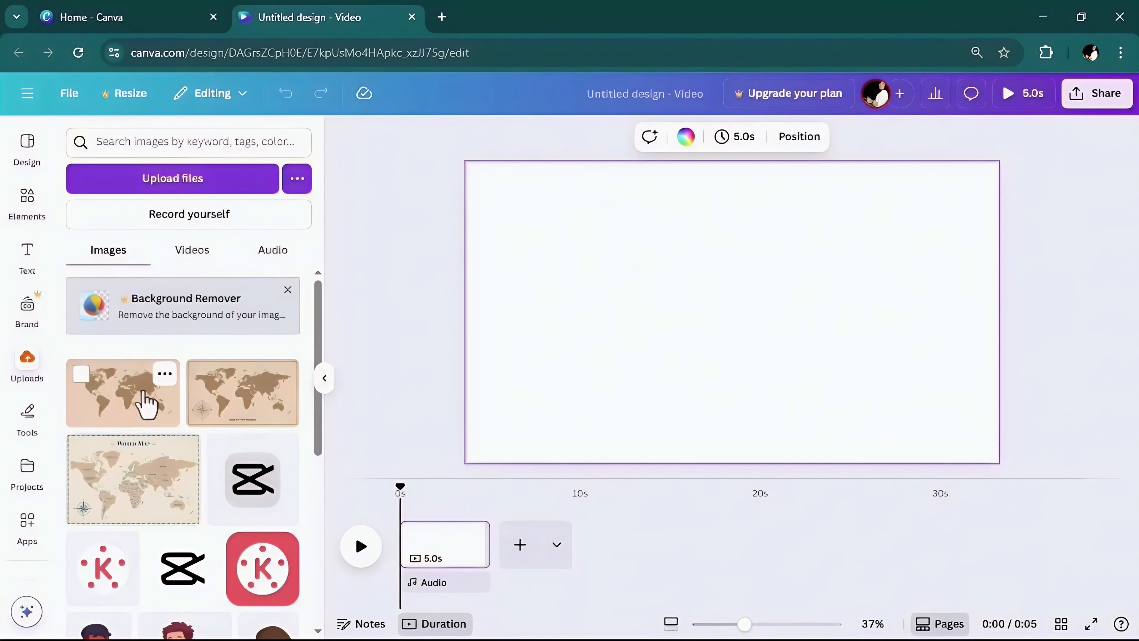
# Step: Place the uploaded world map so that it fills the page, and duplicate the page
pyautogui.click(146, 404)
pyautogui.moveTo(775, 376); pyautogui.dragTo(645, 297)
pyautogui.moveTo(770, 343); pyautogui.dragTo(996, 474)
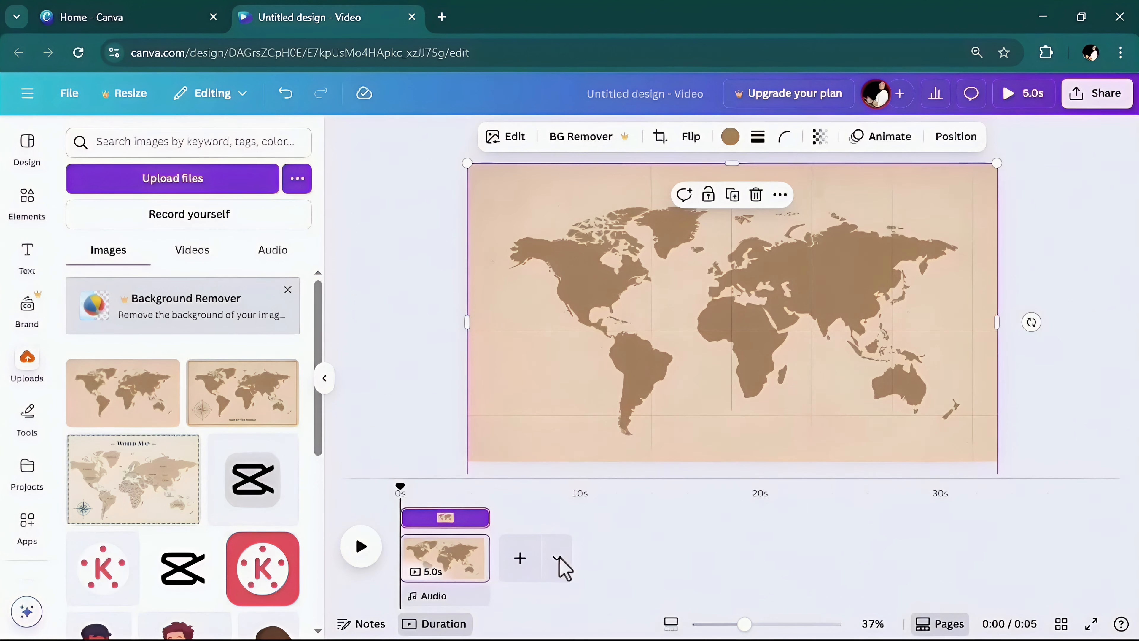
pyautogui.rightClick(458, 561)
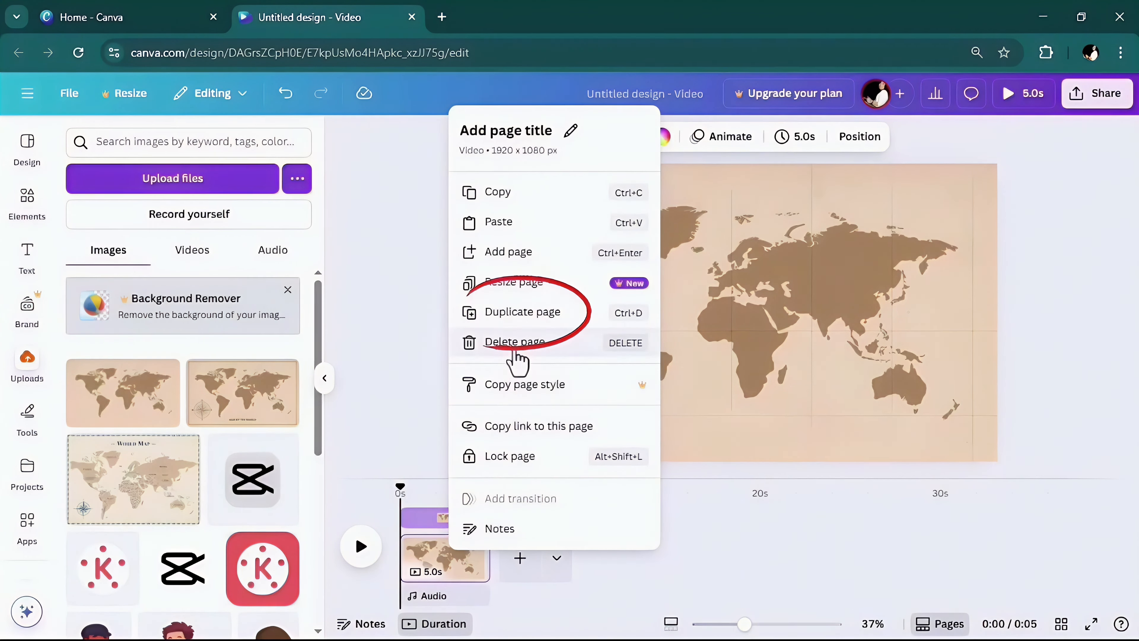
pyautogui.click(525, 316)
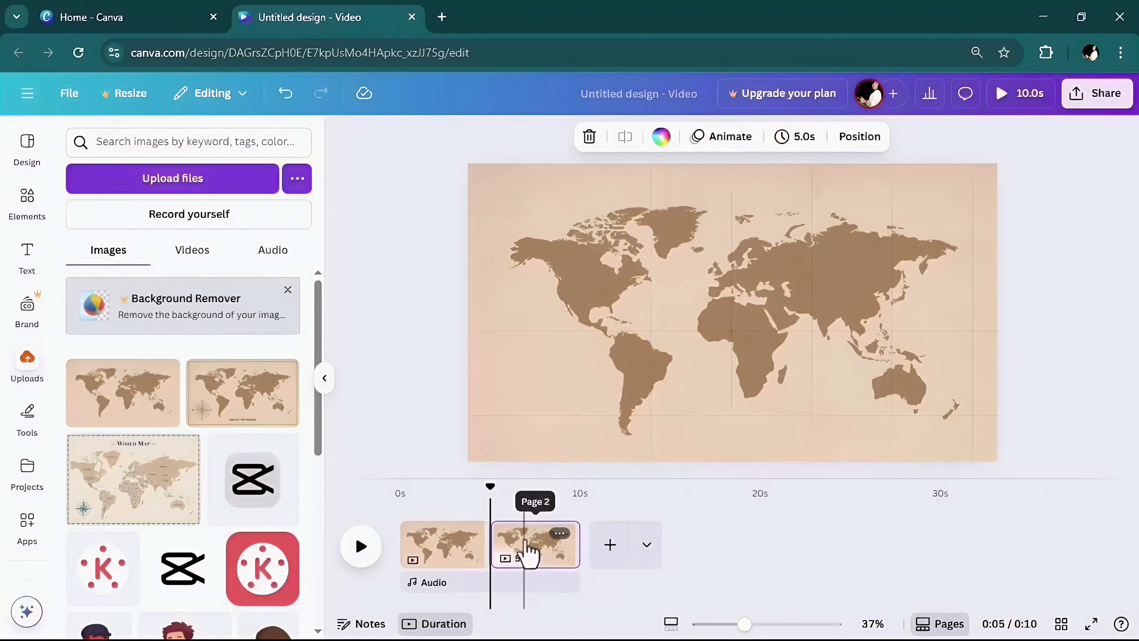
# Step: Enlarge the map on page 2 beyond the page edges and reposition it to show South America and Africa up close
pyautogui.click(528, 553)
pyautogui.click(519, 318)
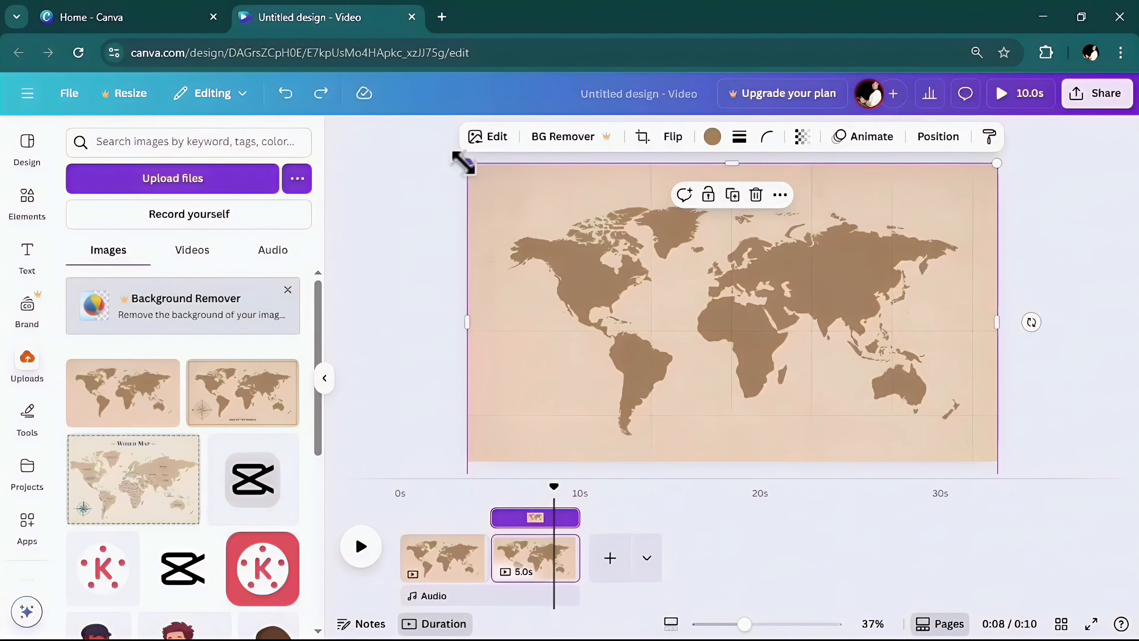
pyautogui.moveTo(465, 162); pyautogui.dragTo(308, 138)
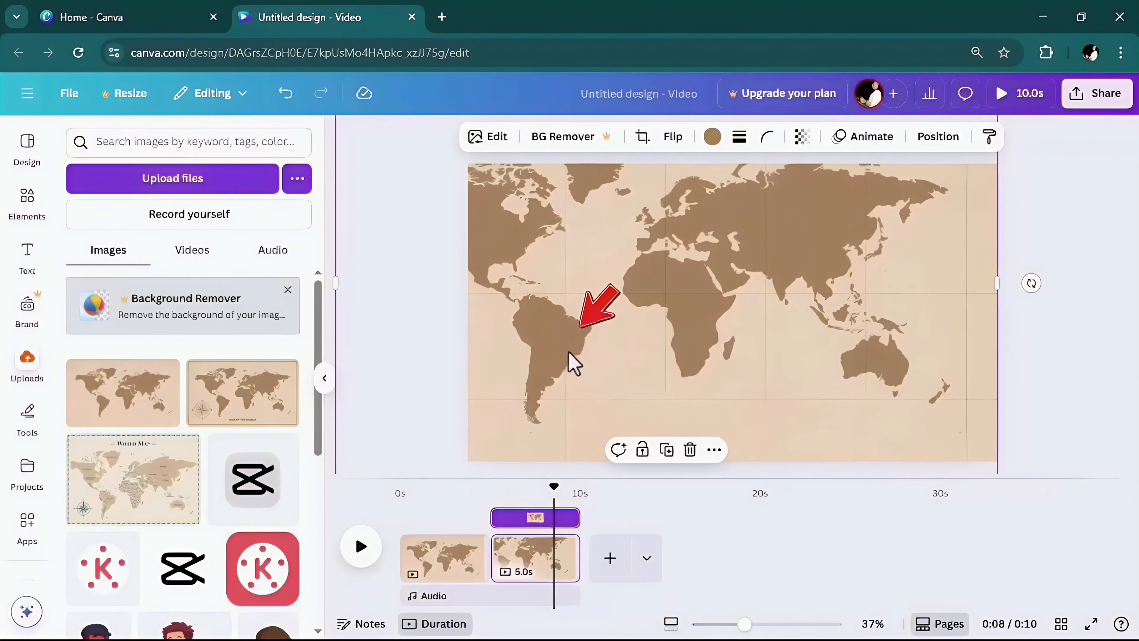
pyautogui.moveTo(877, 371); pyautogui.dragTo(842, 409)
pyautogui.moveTo(394, 173); pyautogui.dragTo(217, 67)
pyautogui.moveTo(668, 326); pyautogui.dragTo(752, 277)
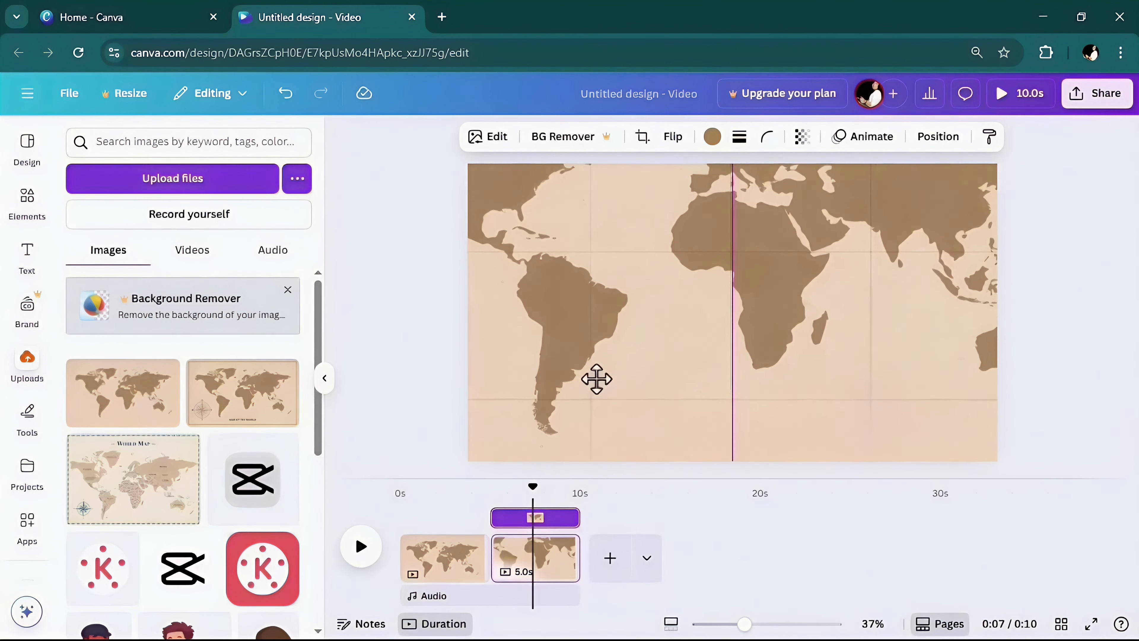
pyautogui.moveTo(596, 379)
pyautogui.mouseDown()
pyautogui.moveTo(582, 382)
pyautogui.moveTo(594, 387)
pyautogui.mouseUp()
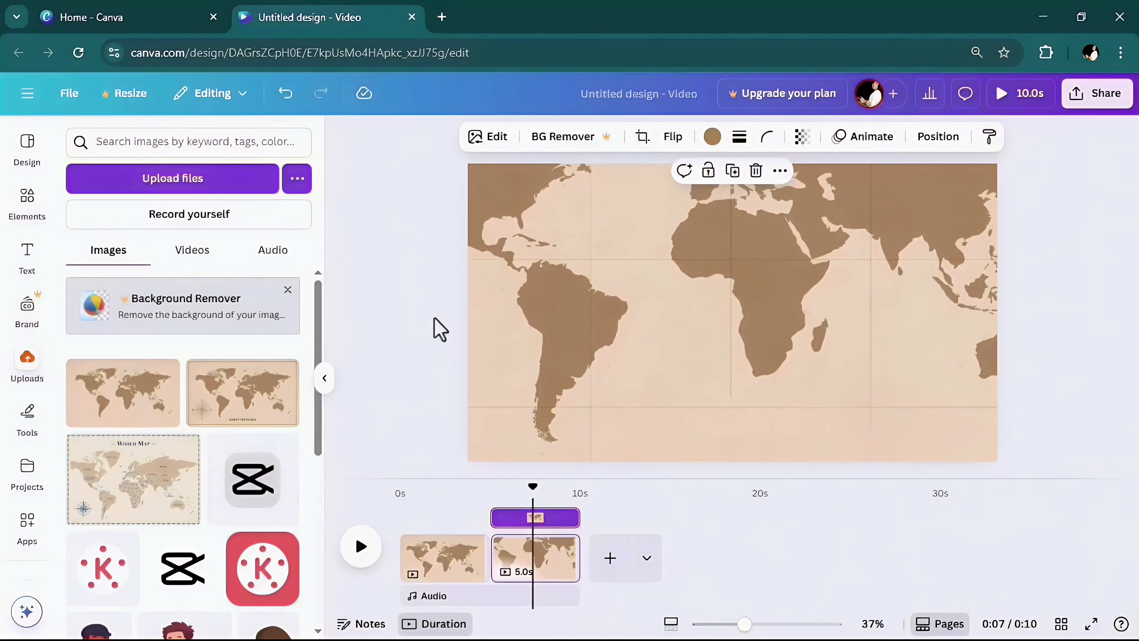
# Step: Add the solid purple Brazil graphic from a "Brazil map" element search and place it over South America
pyautogui.click(27, 204)
pyautogui.click(125, 141)
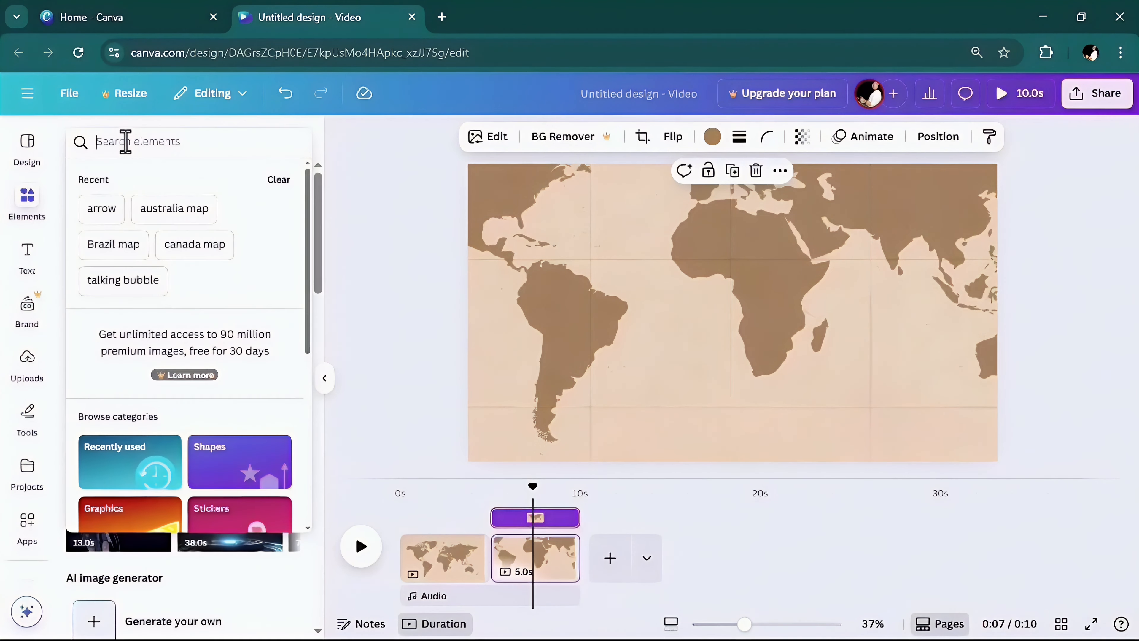
pyautogui.write('br')
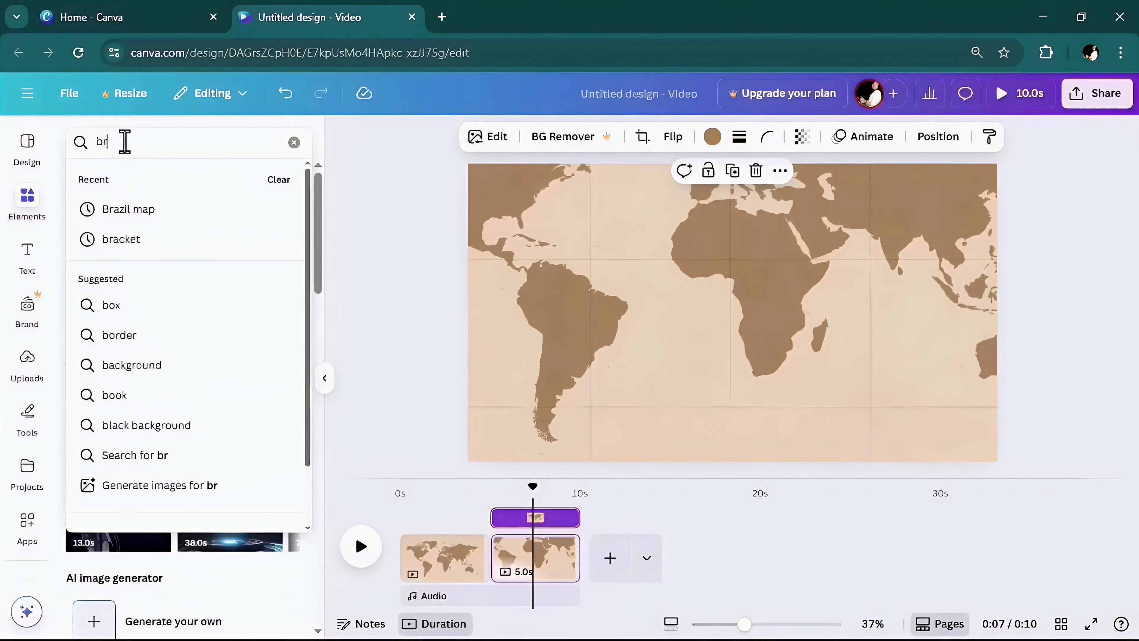
pyautogui.write('azil m')
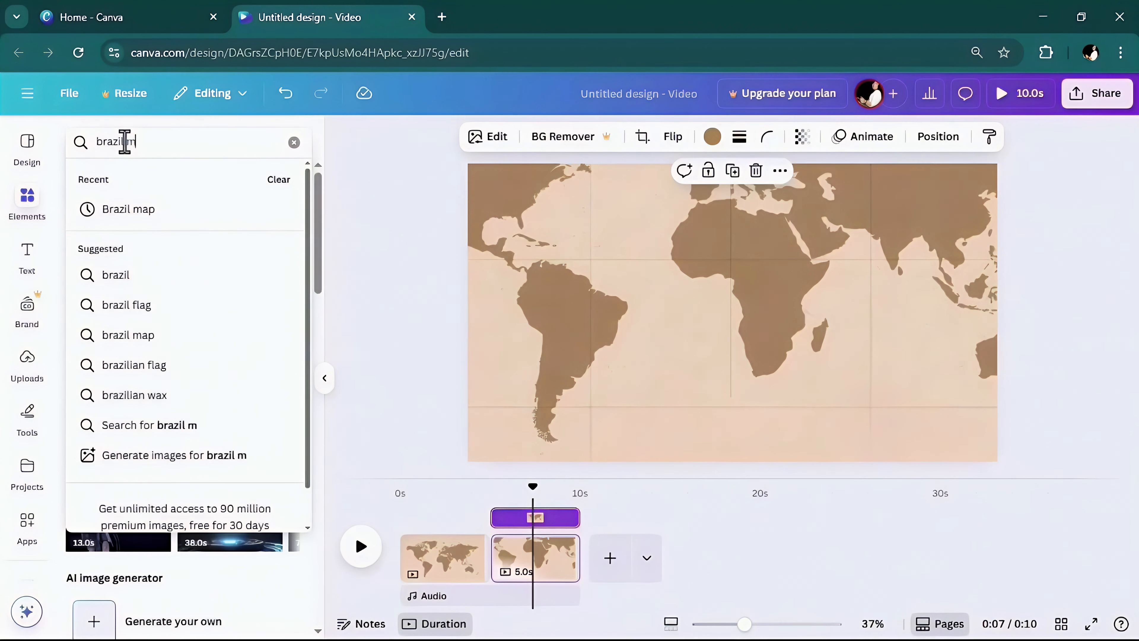
pyautogui.write('ap')
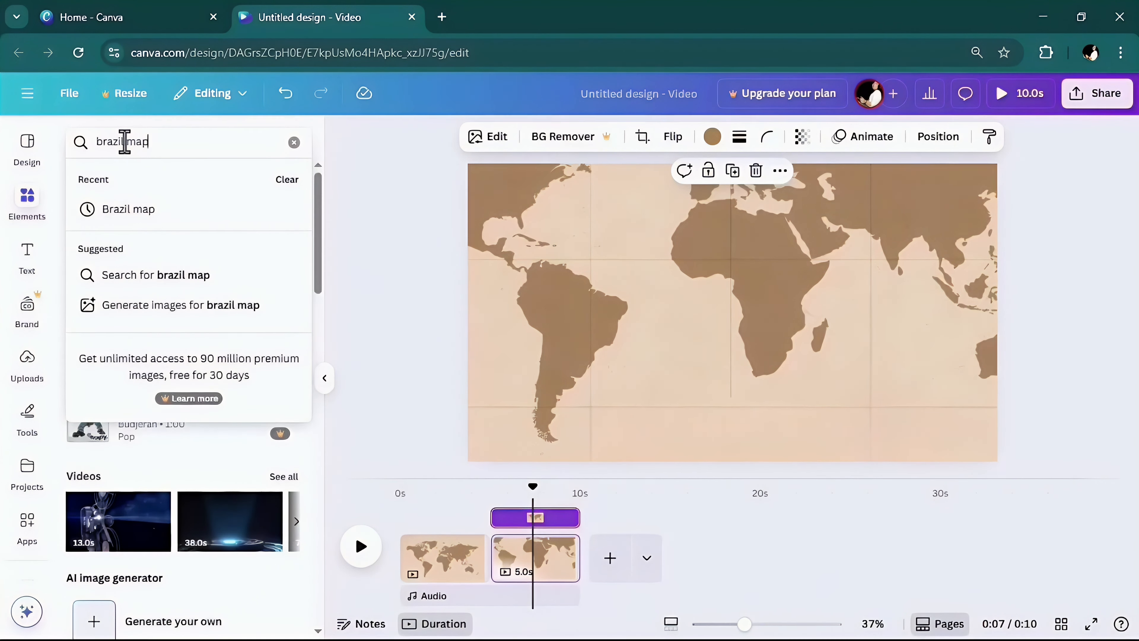
pyautogui.click(152, 214)
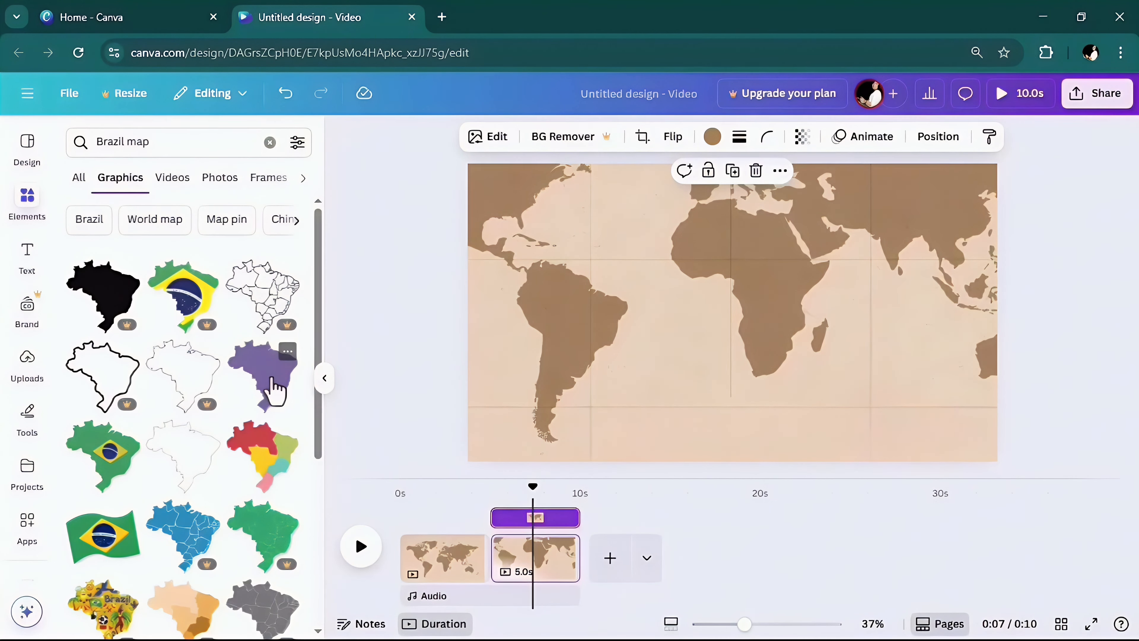
pyautogui.click(275, 390)
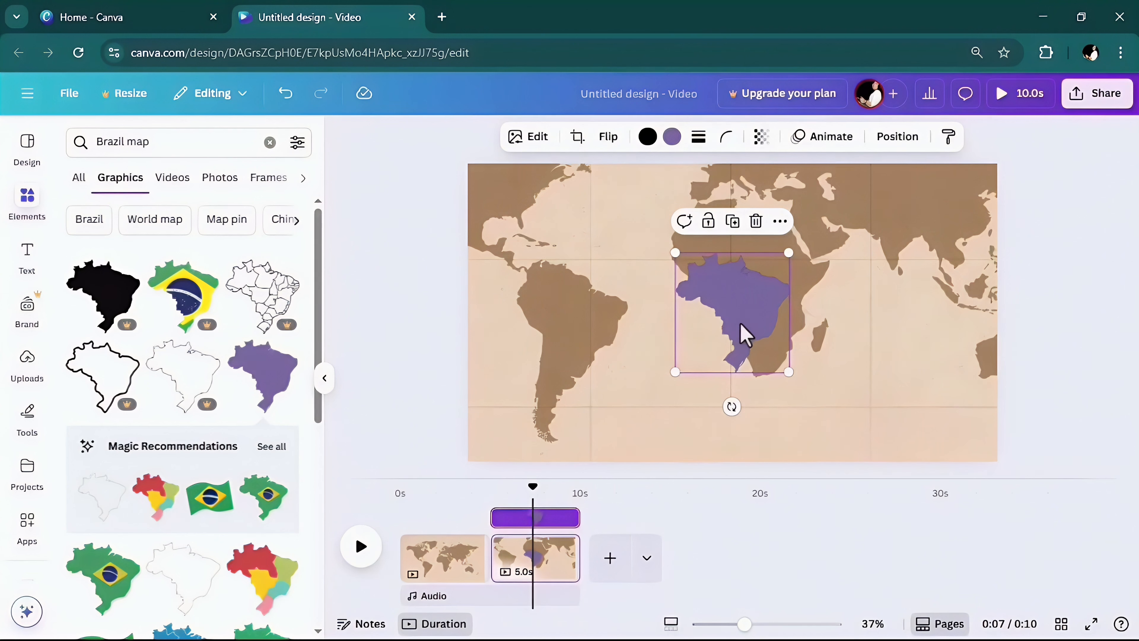
pyautogui.moveTo(745, 335); pyautogui.dragTo(602, 328)
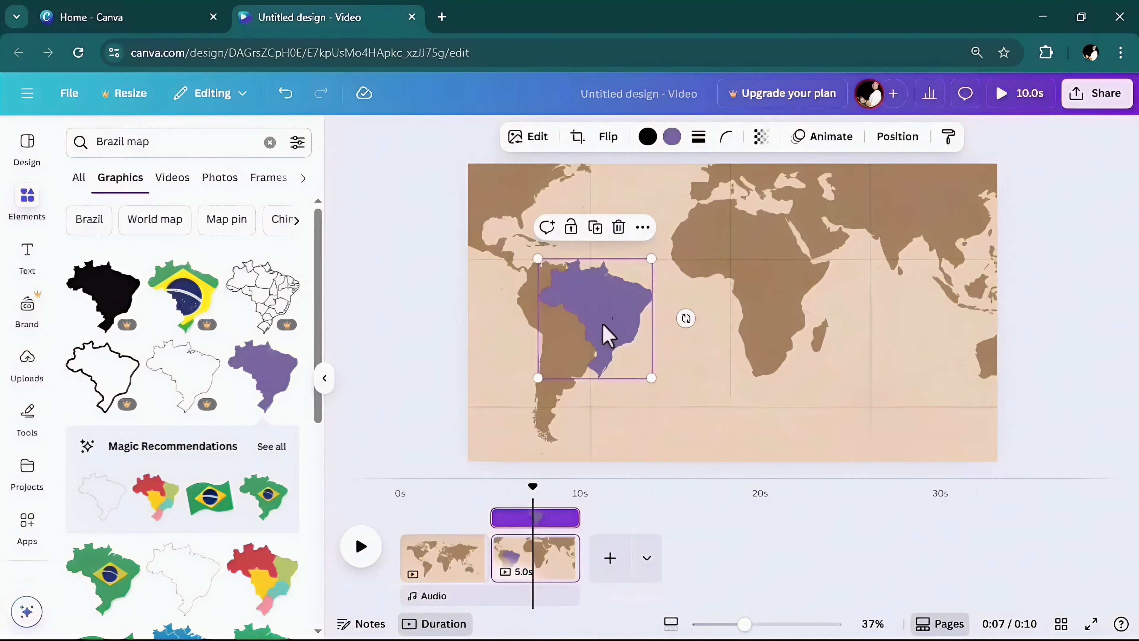
# Step: Recolor the purple Brazil shape with the light green default solid color
pyautogui.click(673, 138)
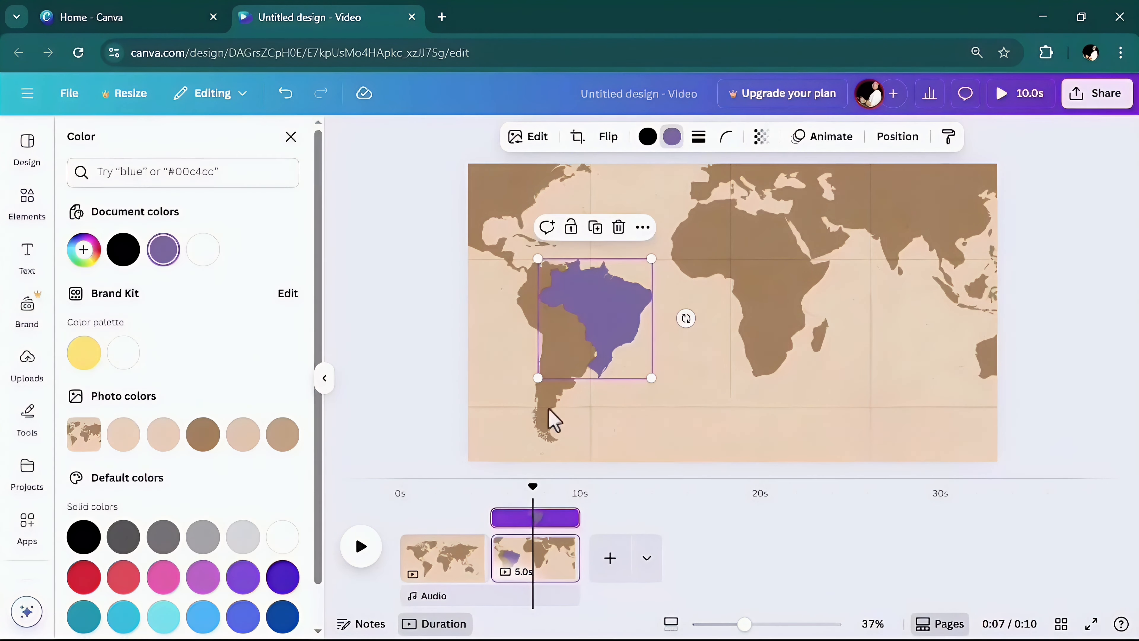
pyautogui.click(85, 354)
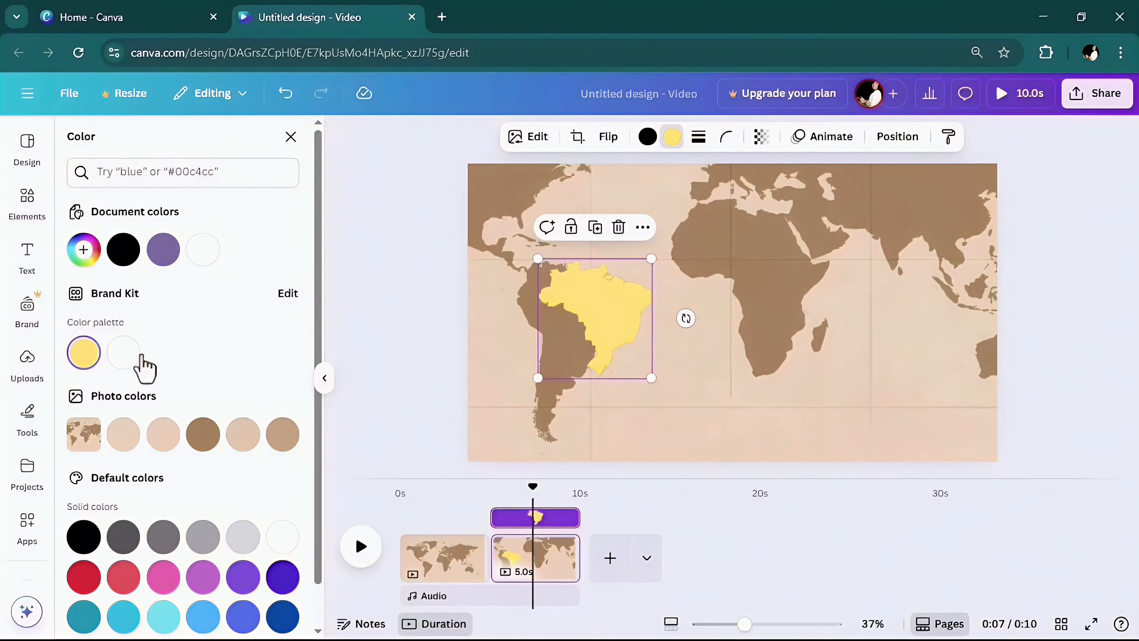
pyautogui.scroll(-1, 317, 341)
pyautogui.scroll(-1, 320, 382)
pyautogui.click(124, 610)
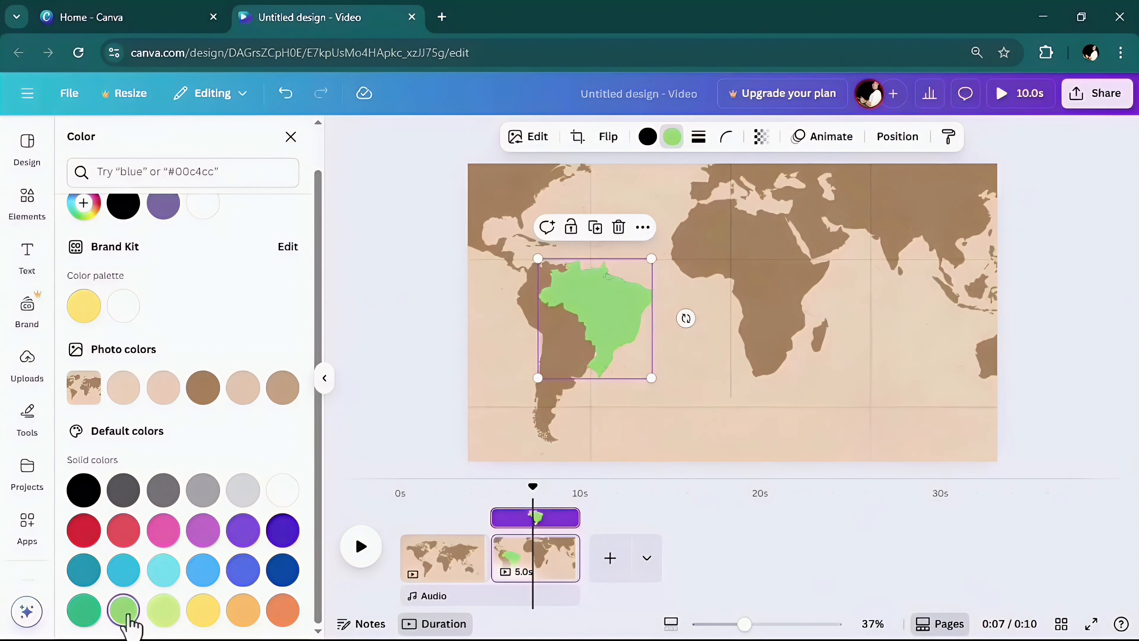
# Step: Shrink, slightly rotate and move the green Brazil shape to fit Brazil's location on the map
pyautogui.moveTo(617, 326); pyautogui.dragTo(595, 333)
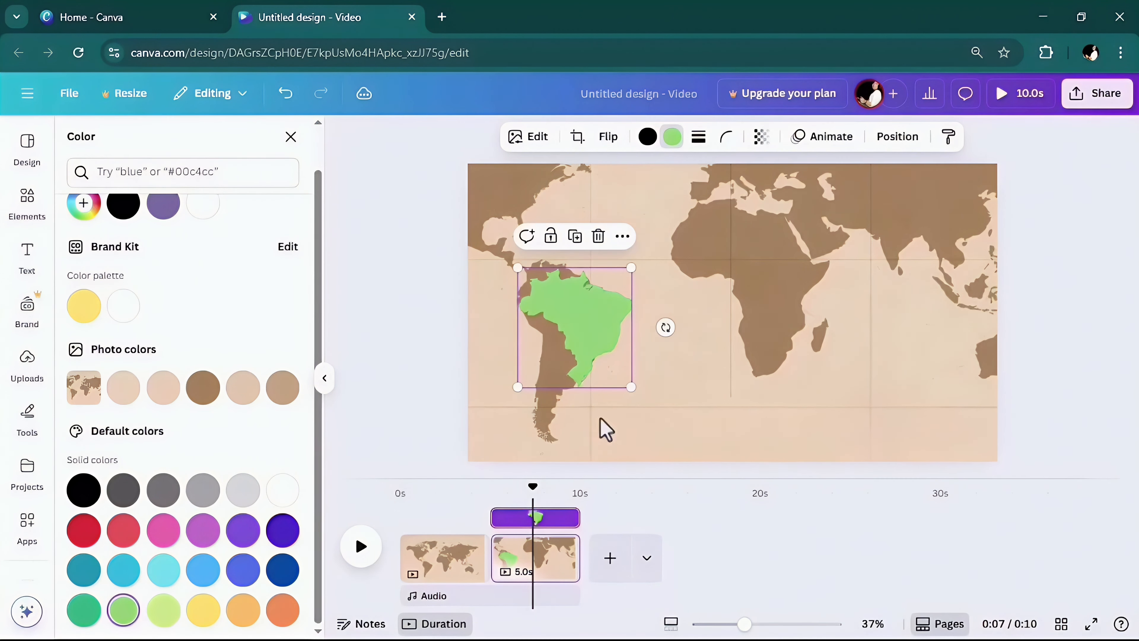
pyautogui.moveTo(631, 387); pyautogui.dragTo(605, 362)
pyautogui.moveTo(567, 312); pyautogui.dragTo(590, 311)
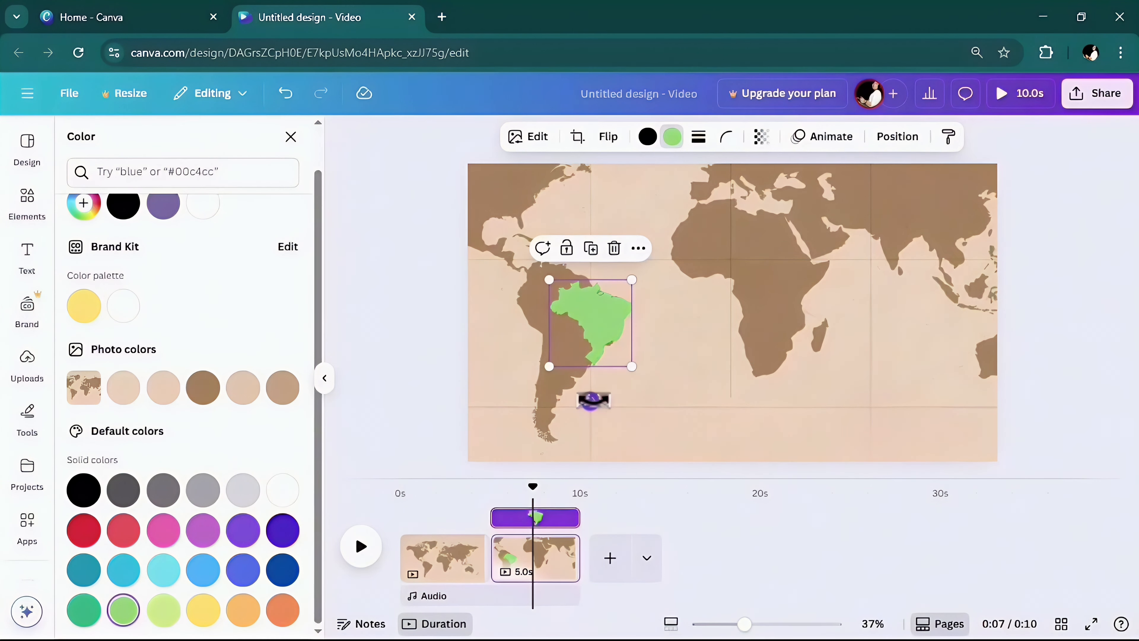
pyautogui.moveTo(593, 400)
pyautogui.mouseDown()
pyautogui.moveTo(583, 409)
pyautogui.moveTo(597, 409)
pyautogui.moveTo(583, 409)
pyautogui.mouseUp()
pyautogui.moveTo(548, 275); pyautogui.dragTo(552, 273)
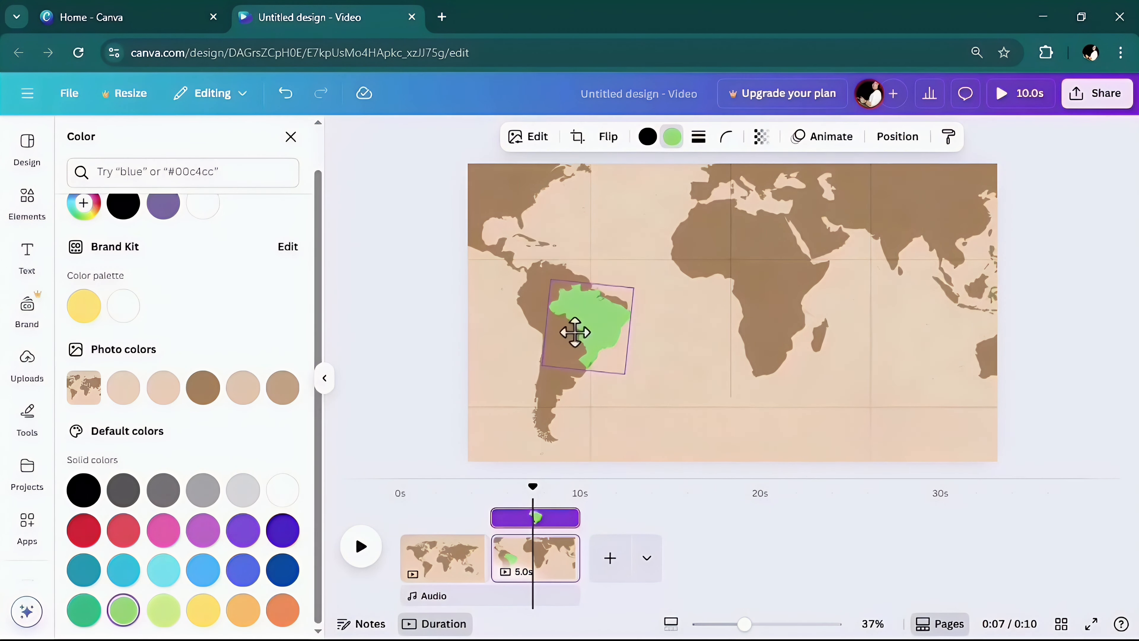
pyautogui.moveTo(637, 281); pyautogui.dragTo(637, 283)
pyautogui.moveTo(583, 402); pyautogui.dragTo(626, 442)
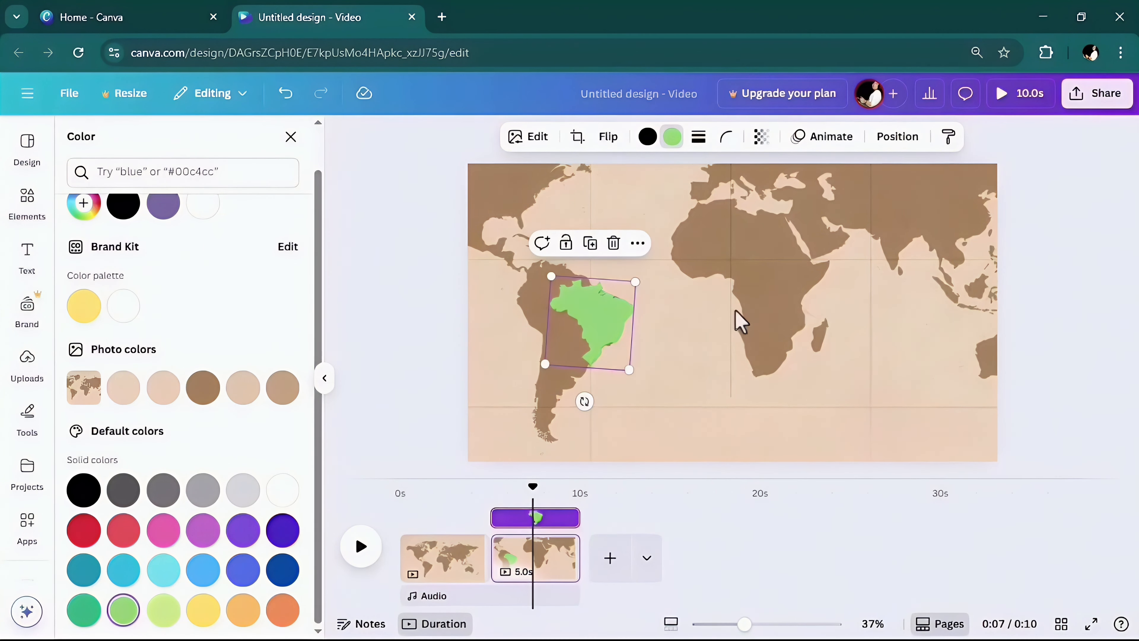
# Step: Apply the Wipe animation on enter to the green Brazil shape
pyautogui.click(834, 144)
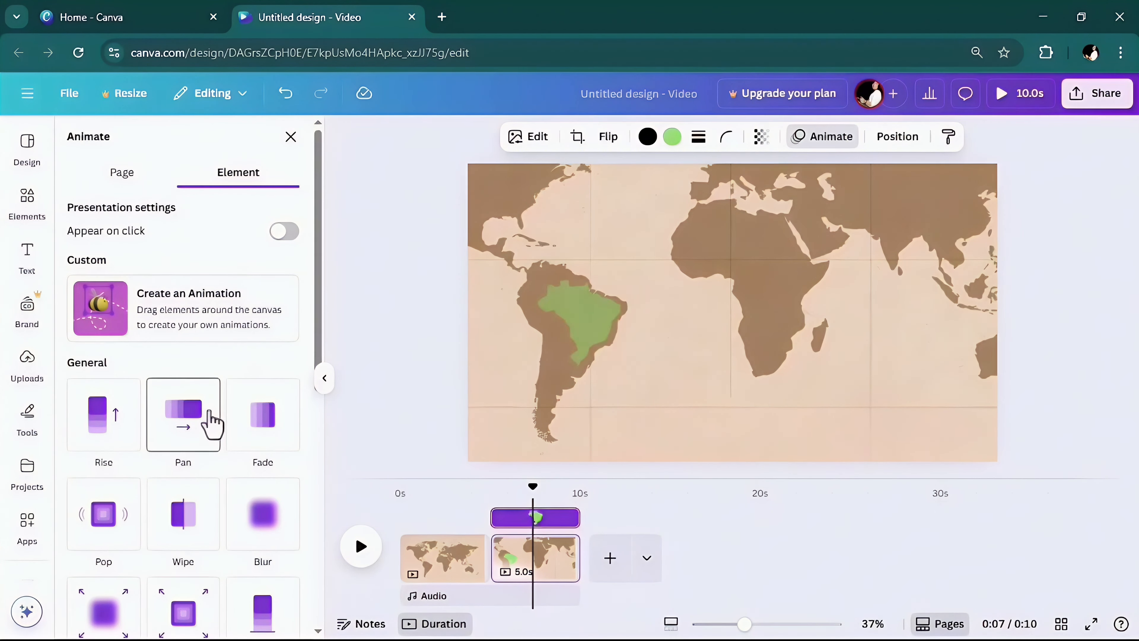
pyautogui.scroll(-3, 269, 438)
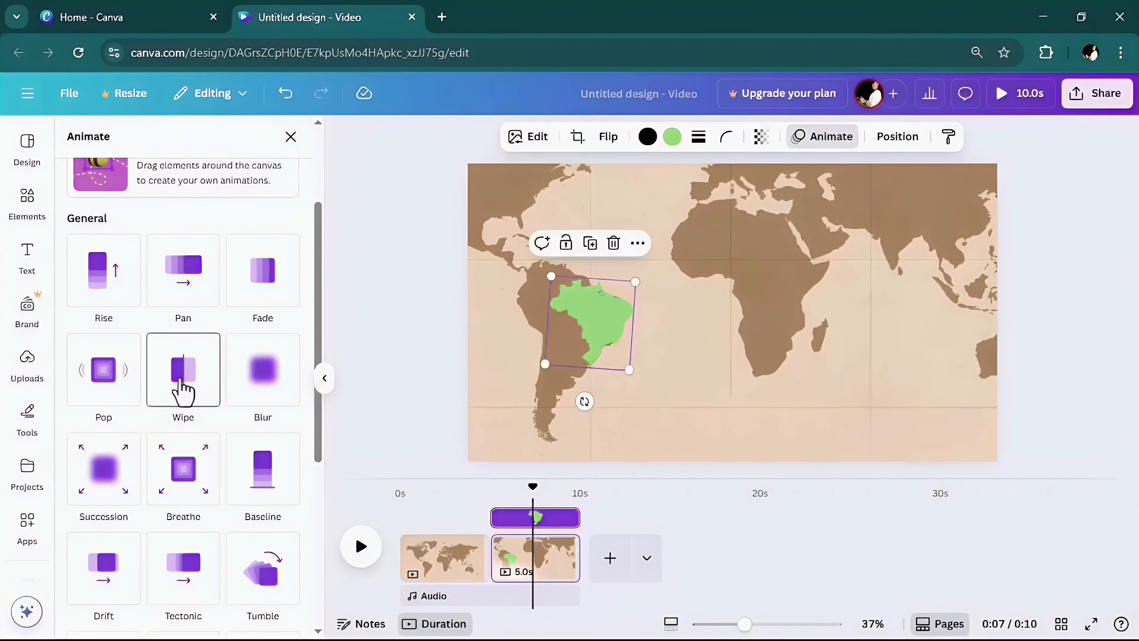
pyautogui.click(181, 382)
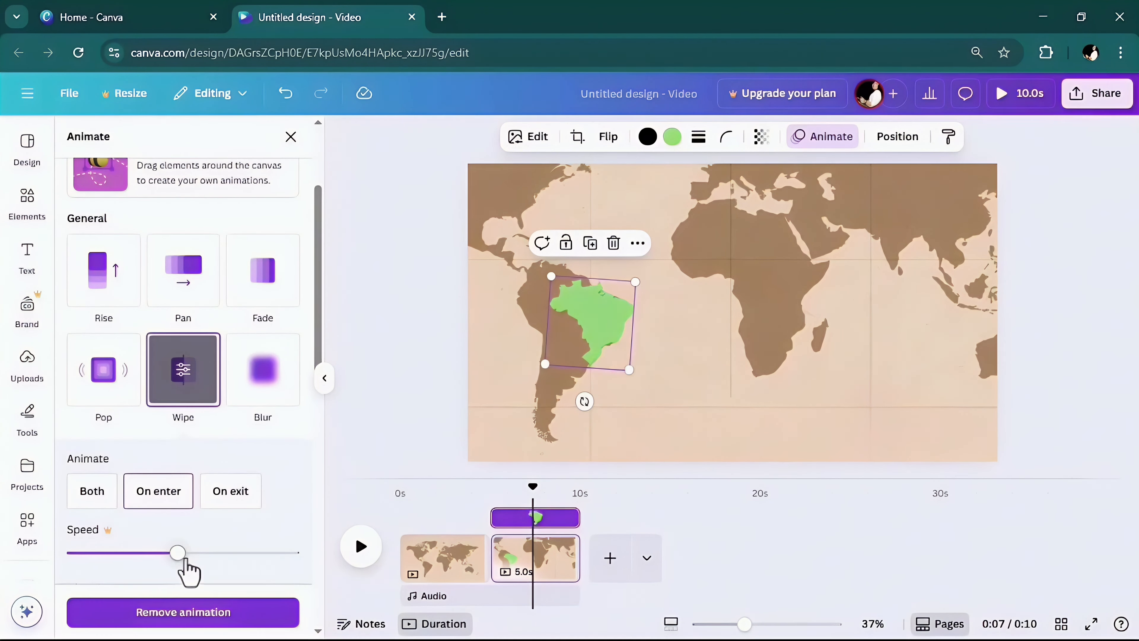
# Step: Add a subheading reading "Brazil" at font size 39 and place it over the green Brazil shape
pyautogui.click(33, 265)
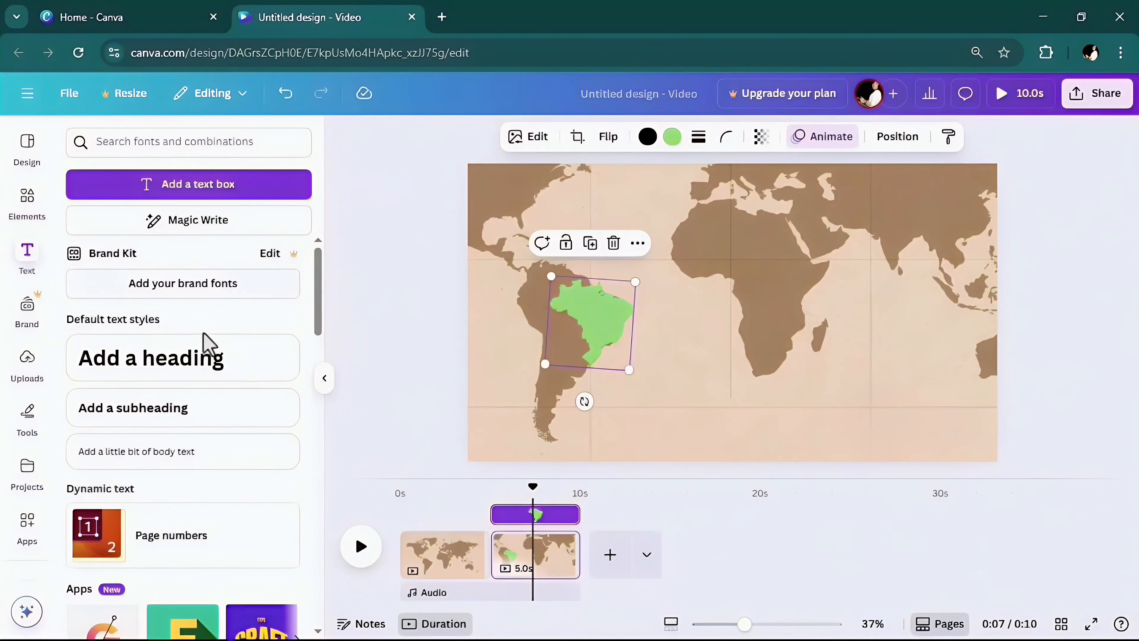
pyautogui.click(160, 419)
pyautogui.write('Brazil')
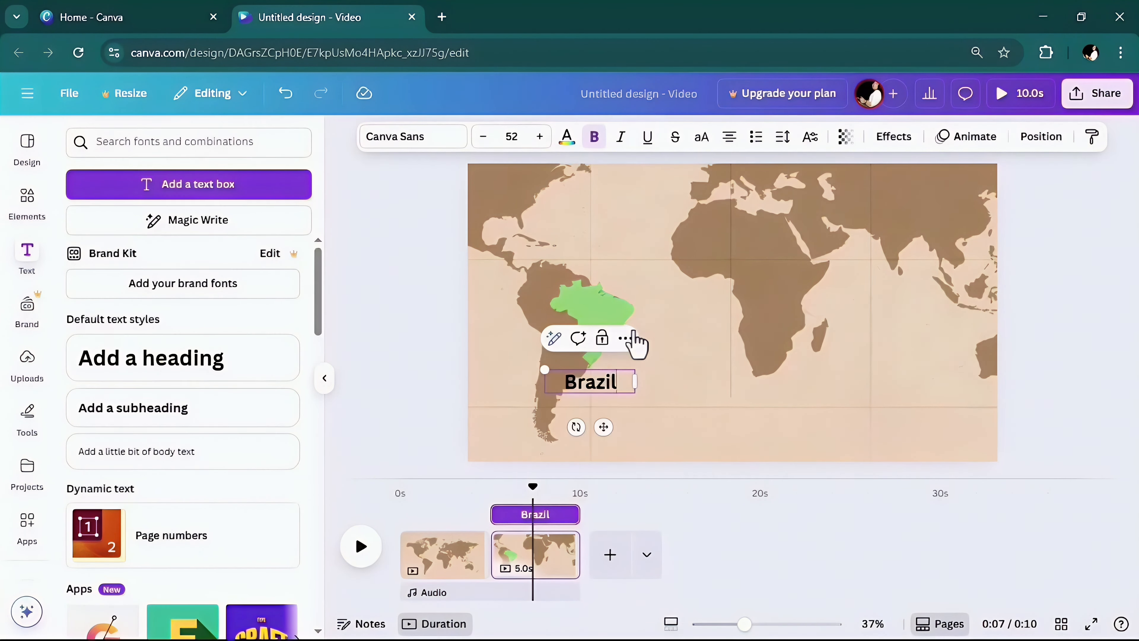
pyautogui.click(483, 136)
pyautogui.click(483, 136)
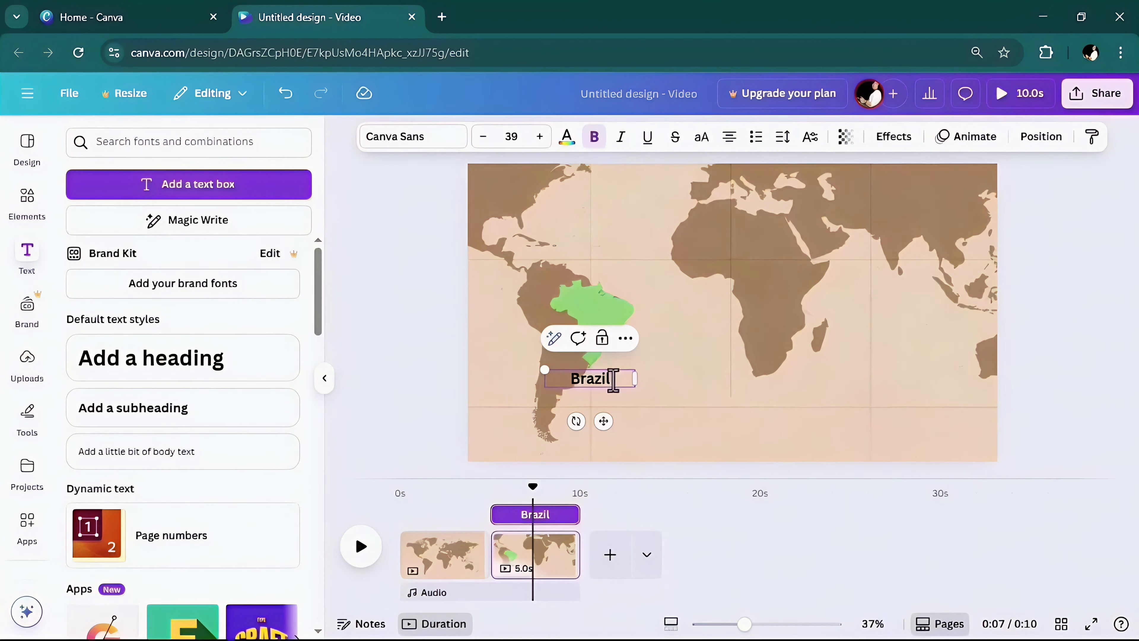
pyautogui.moveTo(604, 426); pyautogui.dragTo(610, 354)
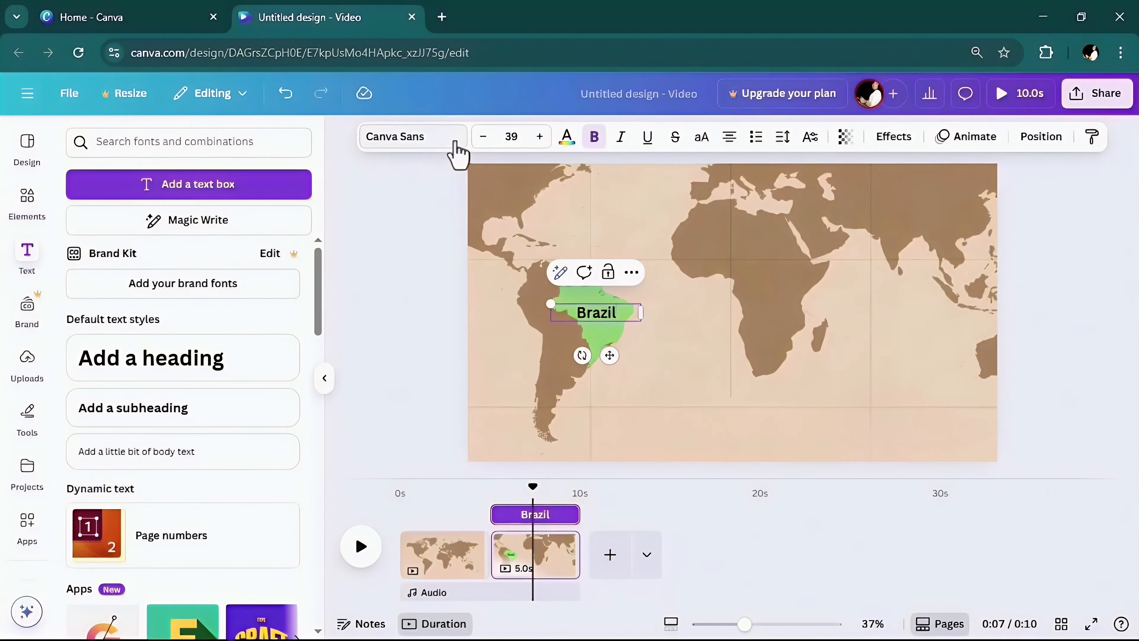
# Step: Change the font of the "Brazil" label to Anton
pyautogui.click(442, 142)
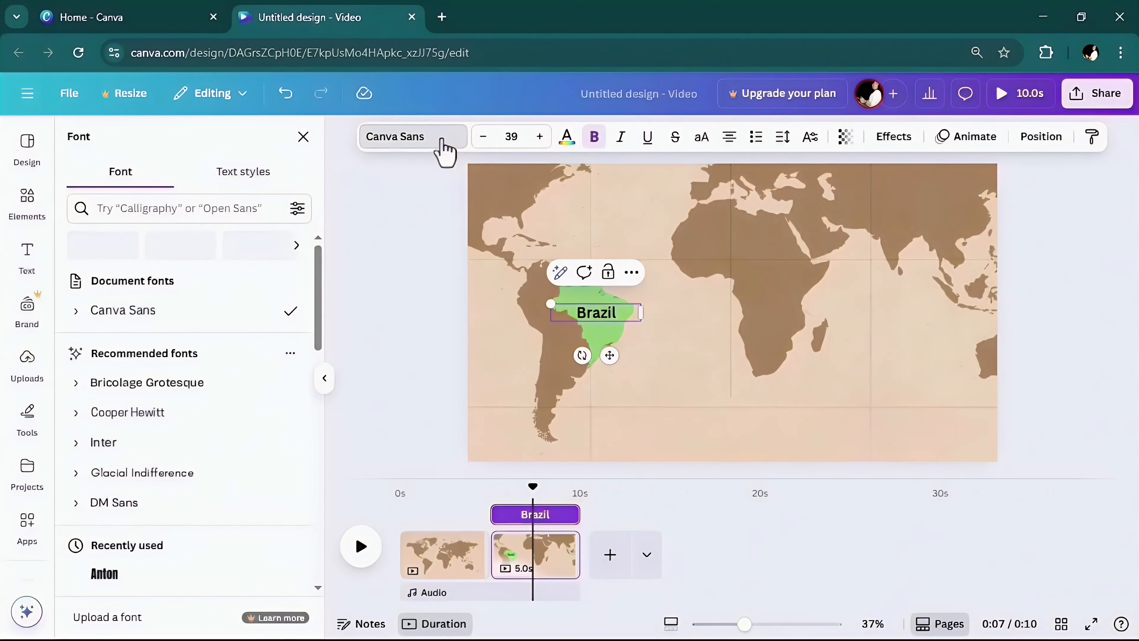
pyautogui.click(145, 581)
pyautogui.press('Escape')
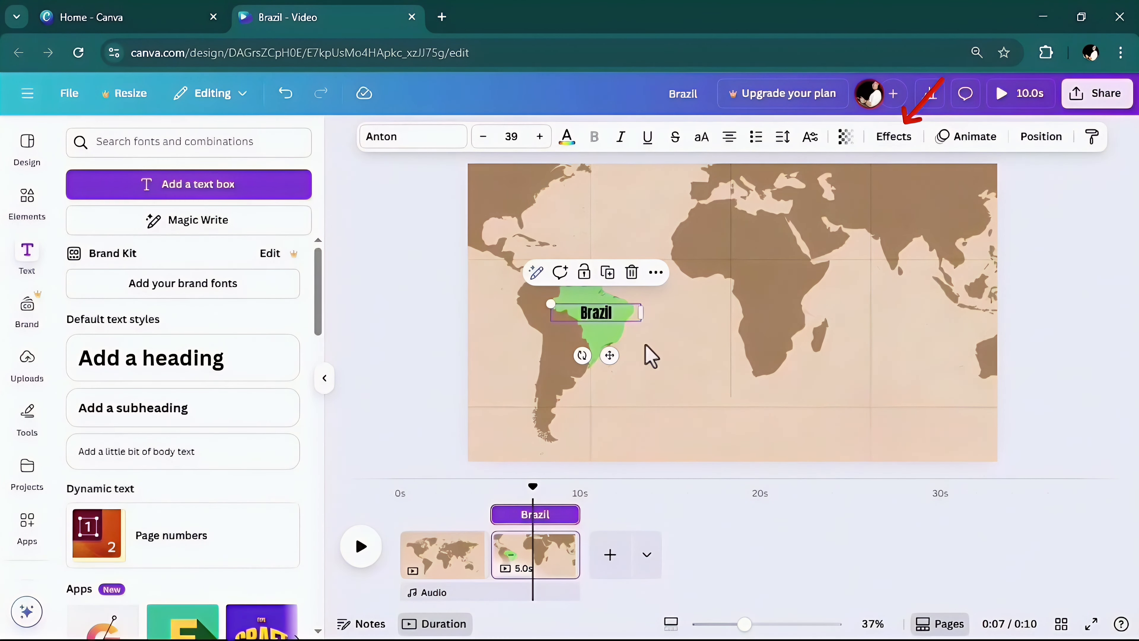
pyautogui.click(596, 313)
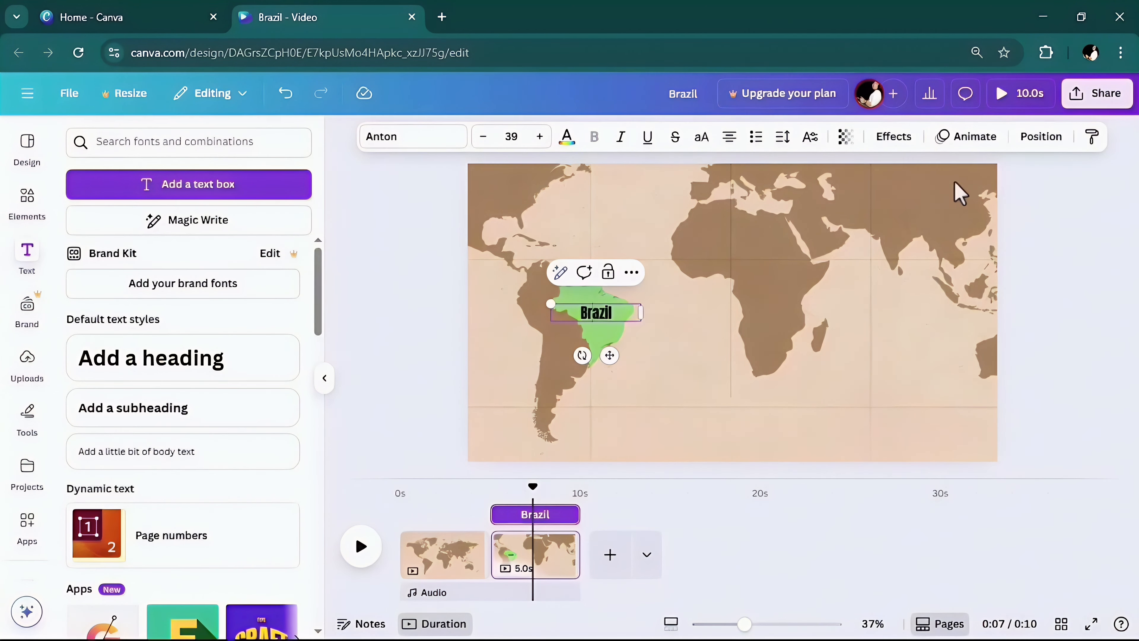
# Step: Apply the Burst text animation on enter to the "Brazil" label
pyautogui.click(962, 137)
pyautogui.click(260, 532)
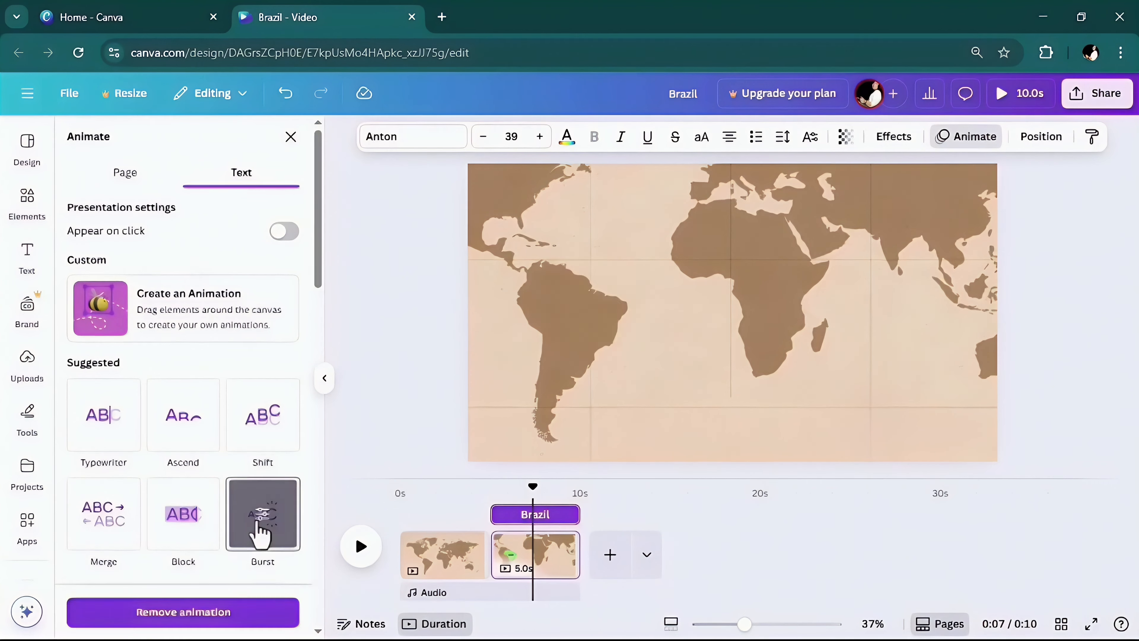
pyautogui.scroll(-2, 251, 521)
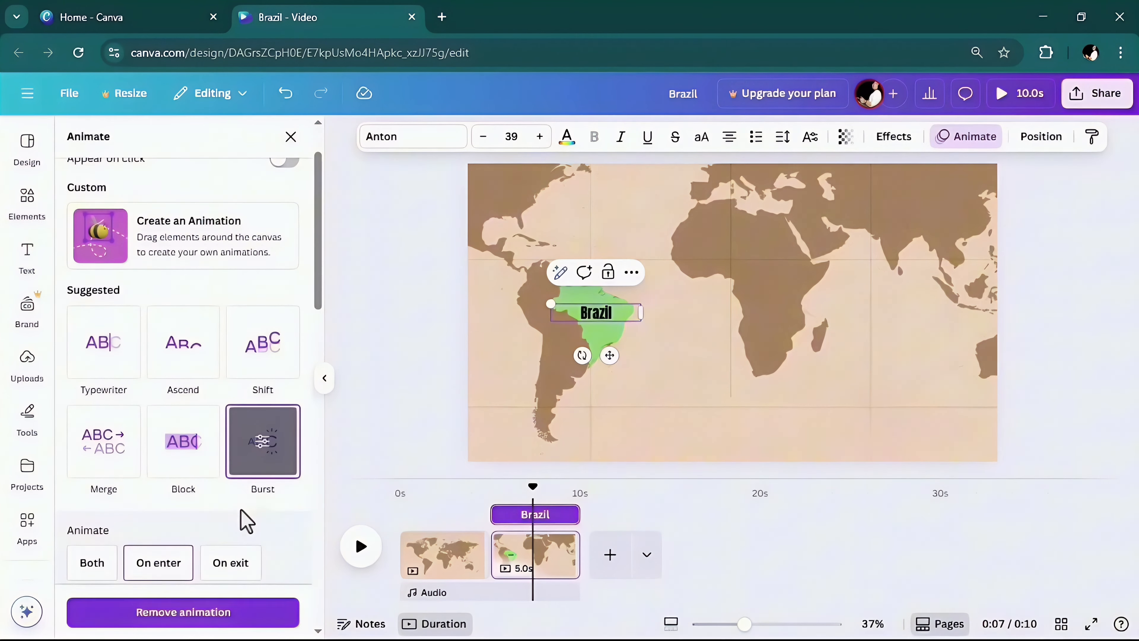
# Step: Add a Match & Move transition between the first and second pages and play the video from the start
pyautogui.click(453, 559)
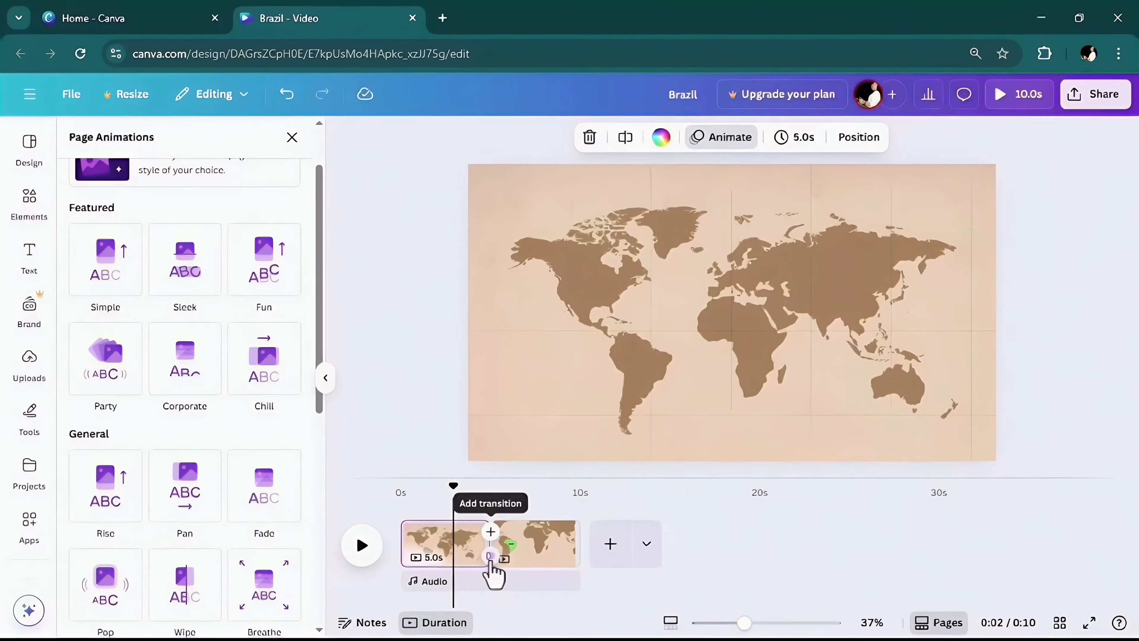
pyautogui.click(489, 557)
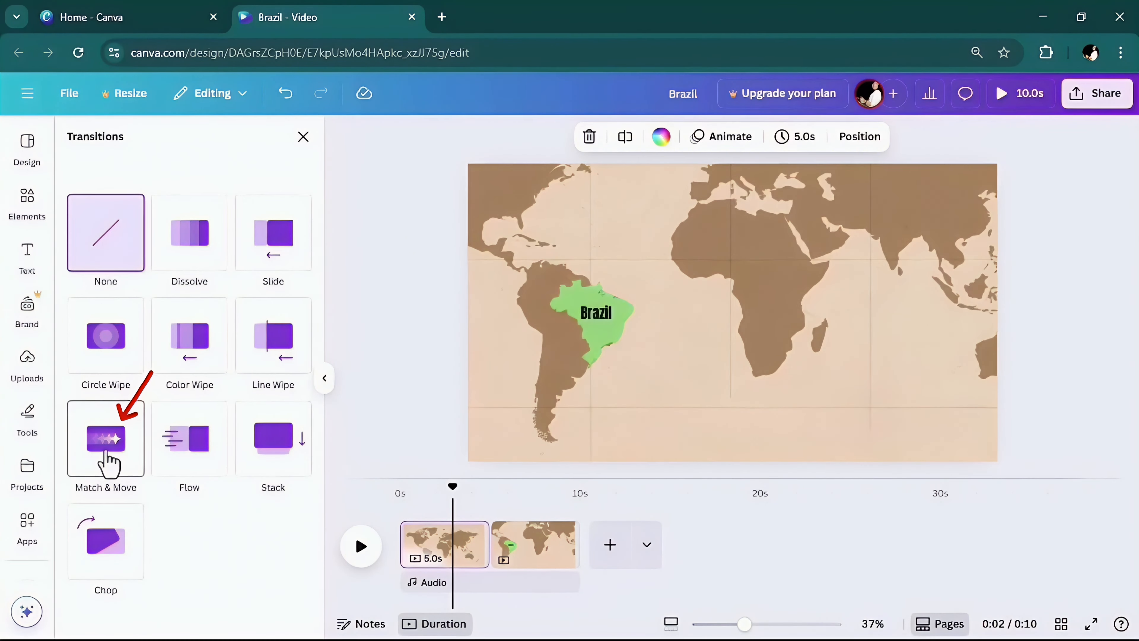
pyautogui.click(108, 464)
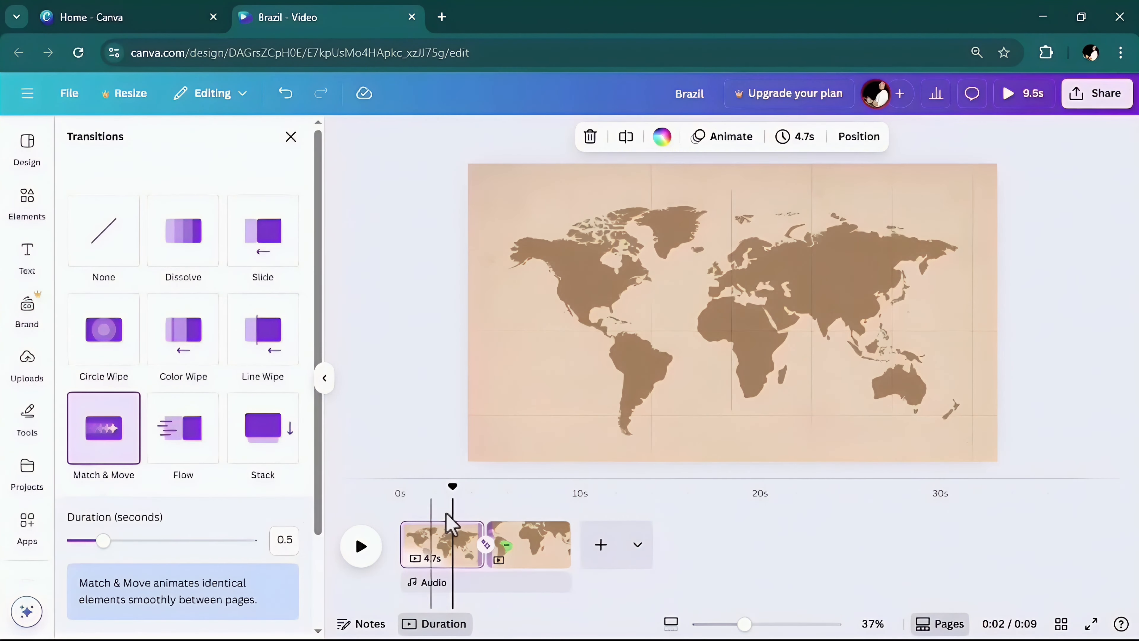
pyautogui.moveTo(453, 487); pyautogui.dragTo(395, 485)
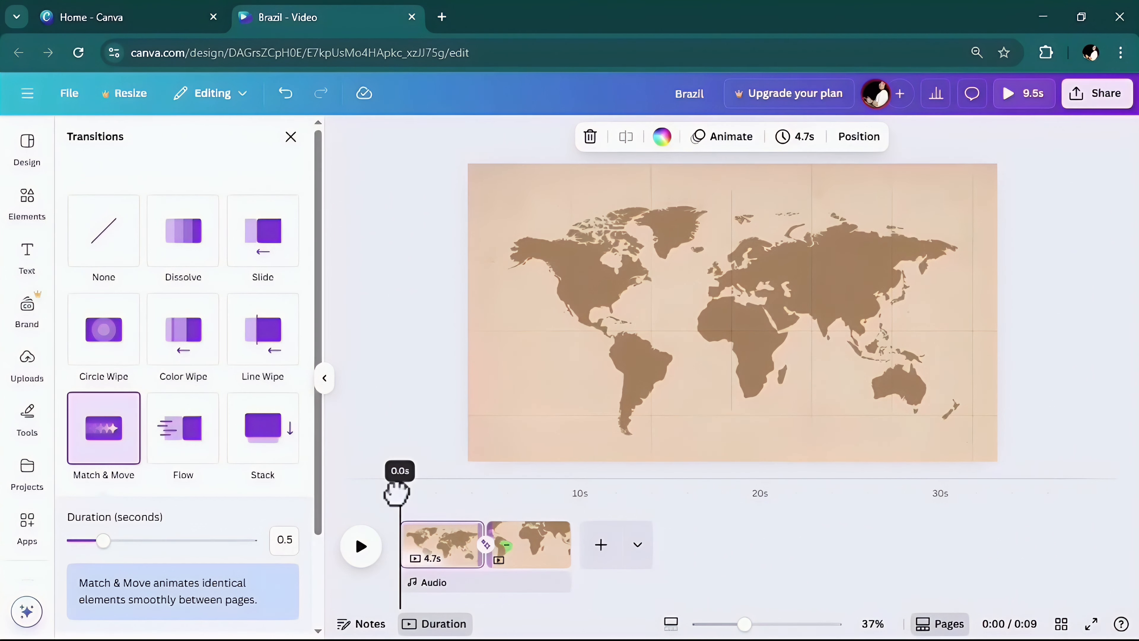
pyautogui.click(361, 546)
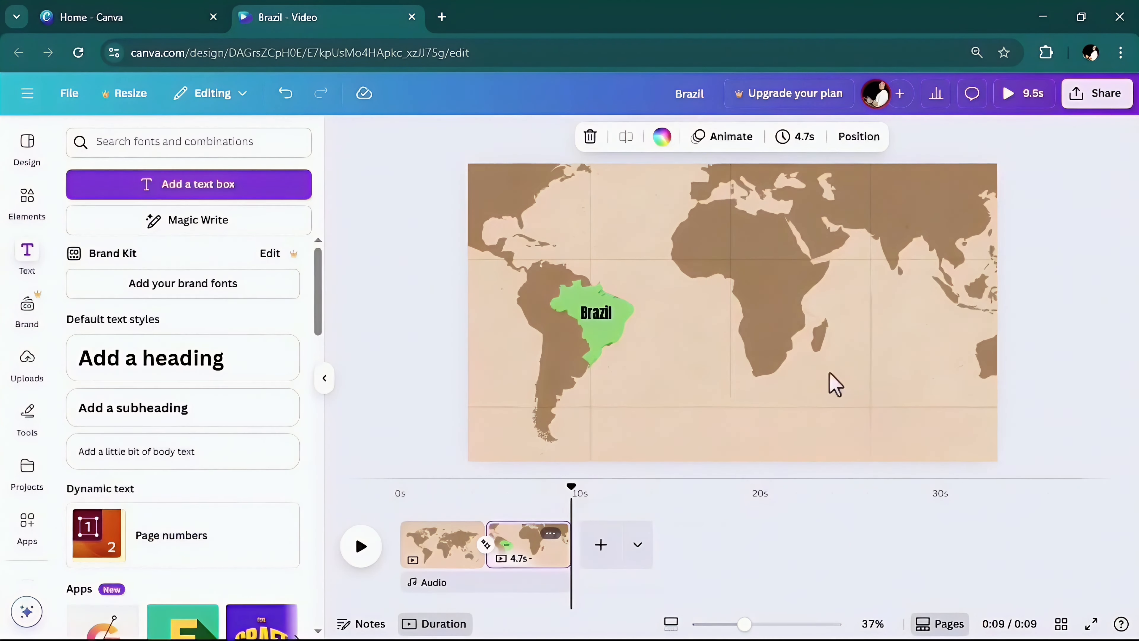
# Step: Shorten the first page so the whole video lasts about 6.4 s
pyautogui.doubleClick(829, 381)
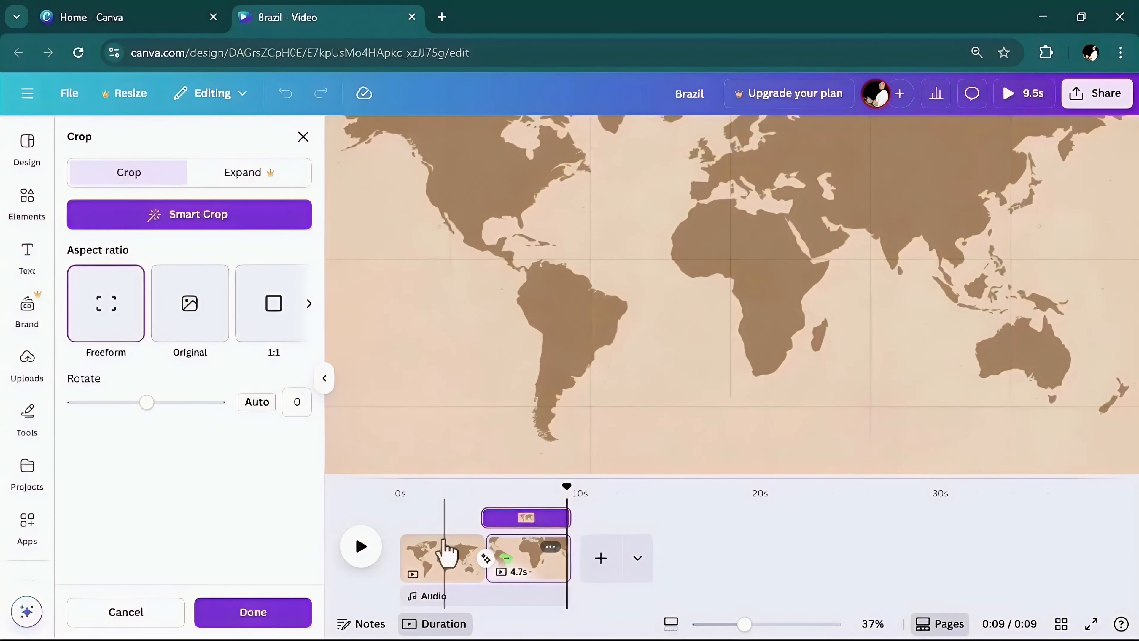
pyautogui.moveTo(403, 546)
pyautogui.moveTo(403, 546); pyautogui.dragTo(467, 553)
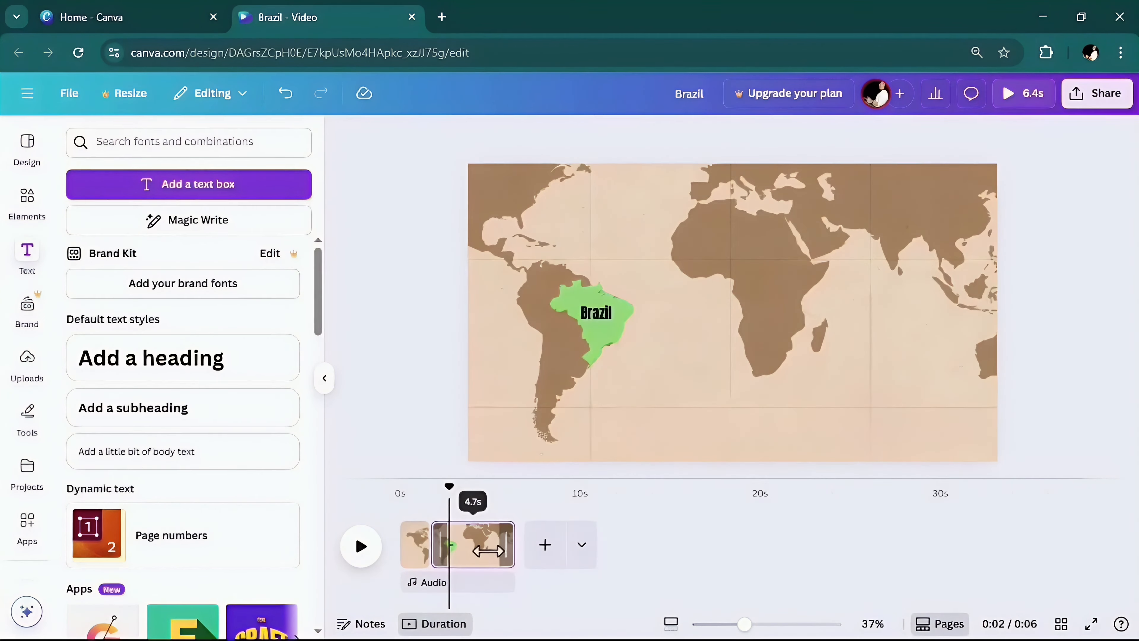
# Step: Delay the timeline starts of the green Brazil shape and the "Brazil" label, with the label starting after the shape at about 3.8 s
pyautogui.click(488, 551)
pyautogui.click(594, 333)
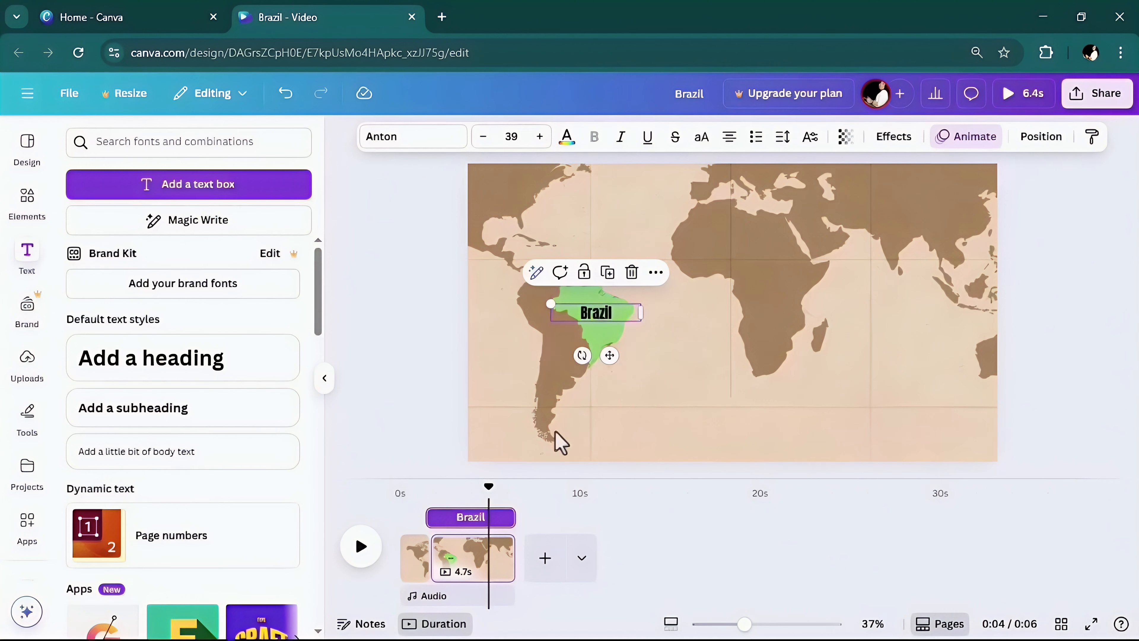
pyautogui.click(565, 318)
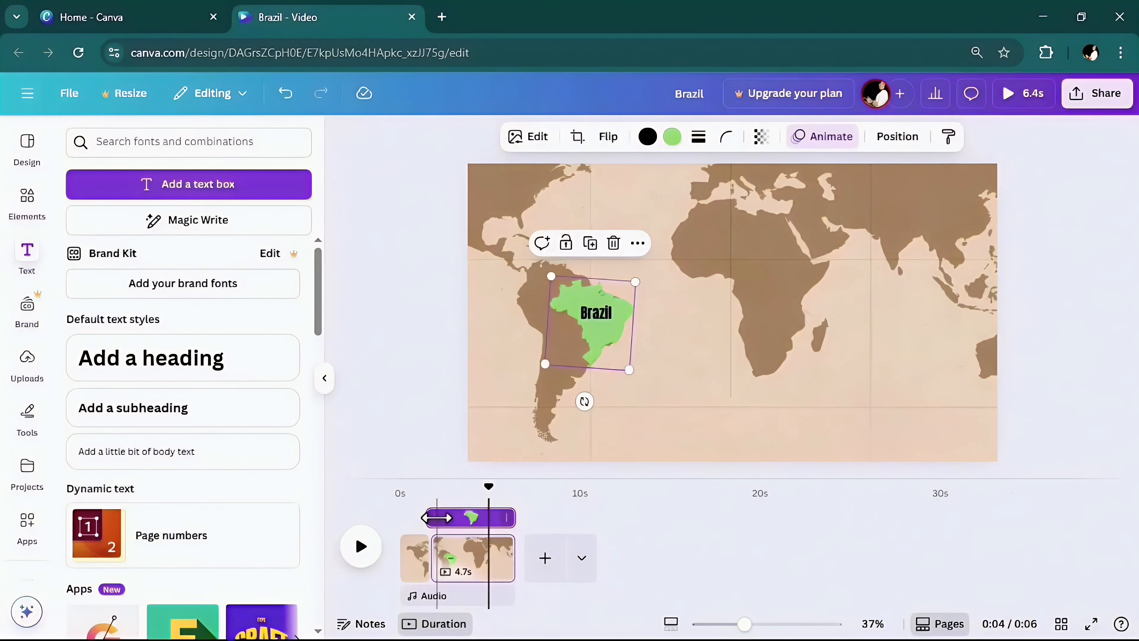
pyautogui.moveTo(426, 519); pyautogui.dragTo(438, 519)
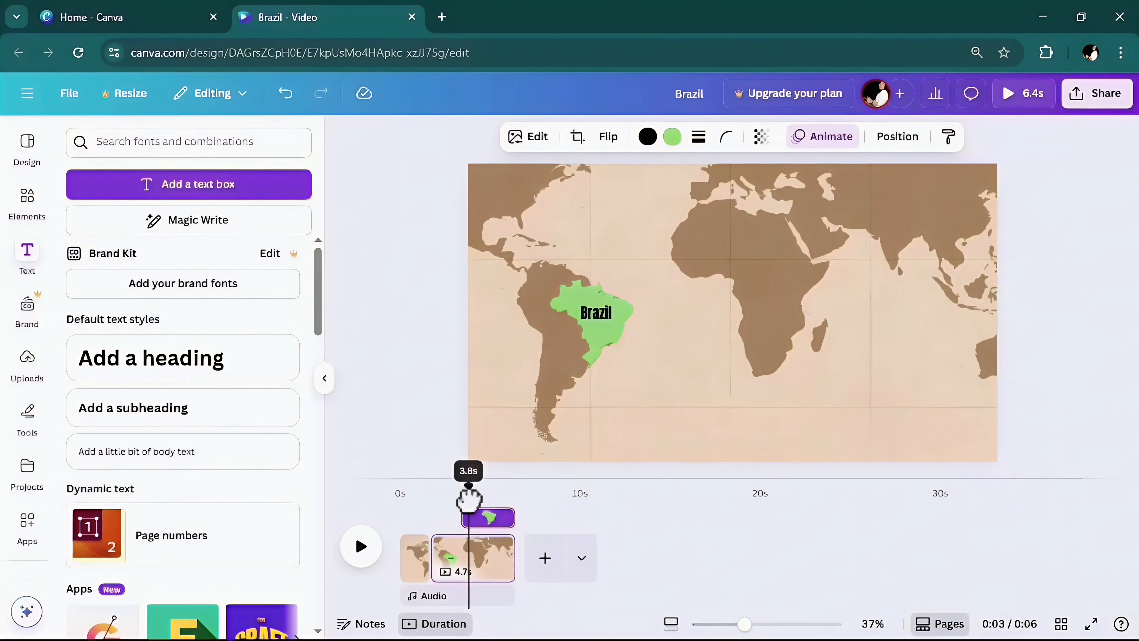
pyautogui.click(457, 515)
pyautogui.moveTo(458, 515); pyautogui.dragTo(468, 514)
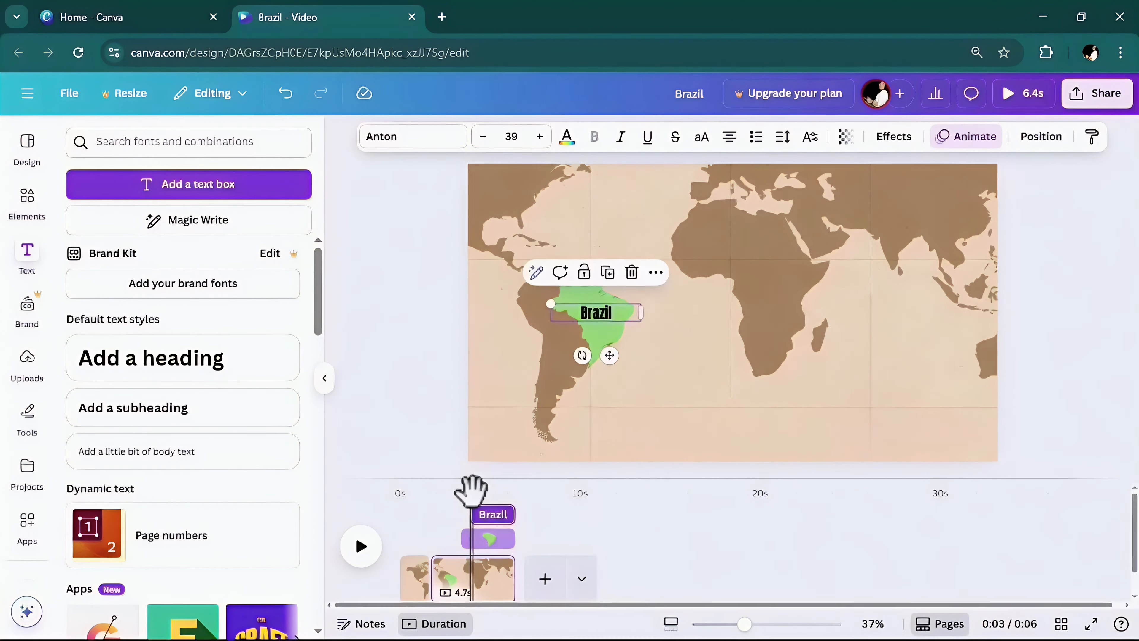
# Step: Play the video from the first page to check the zoom and the timing of the Brazil shape and label
pyautogui.click(423, 493)
pyautogui.click(361, 548)
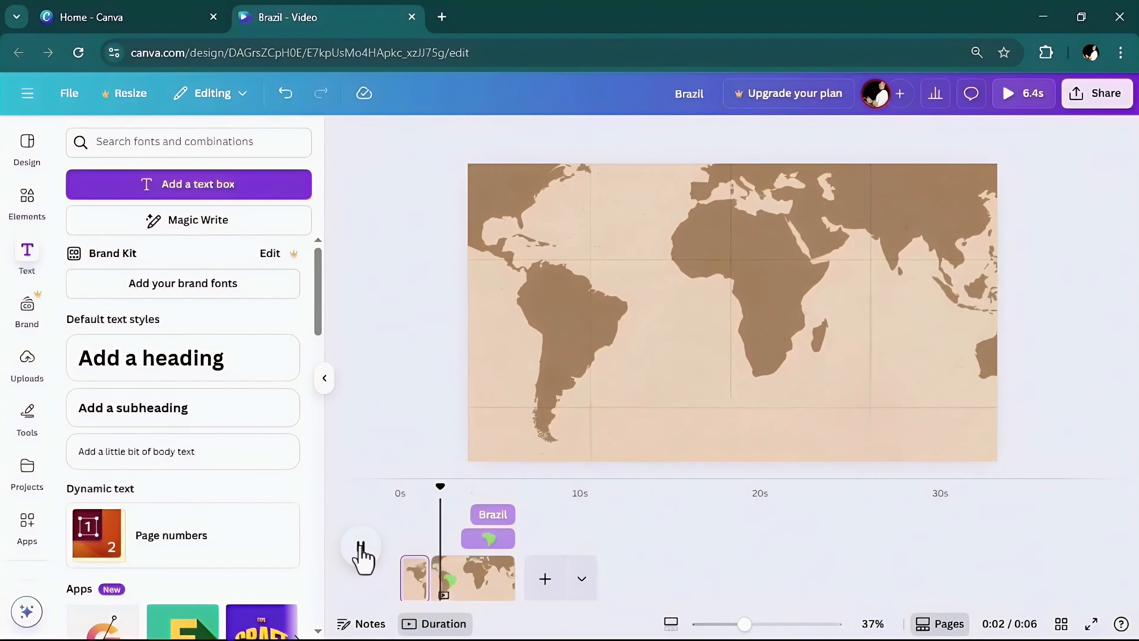
pyautogui.click(361, 548)
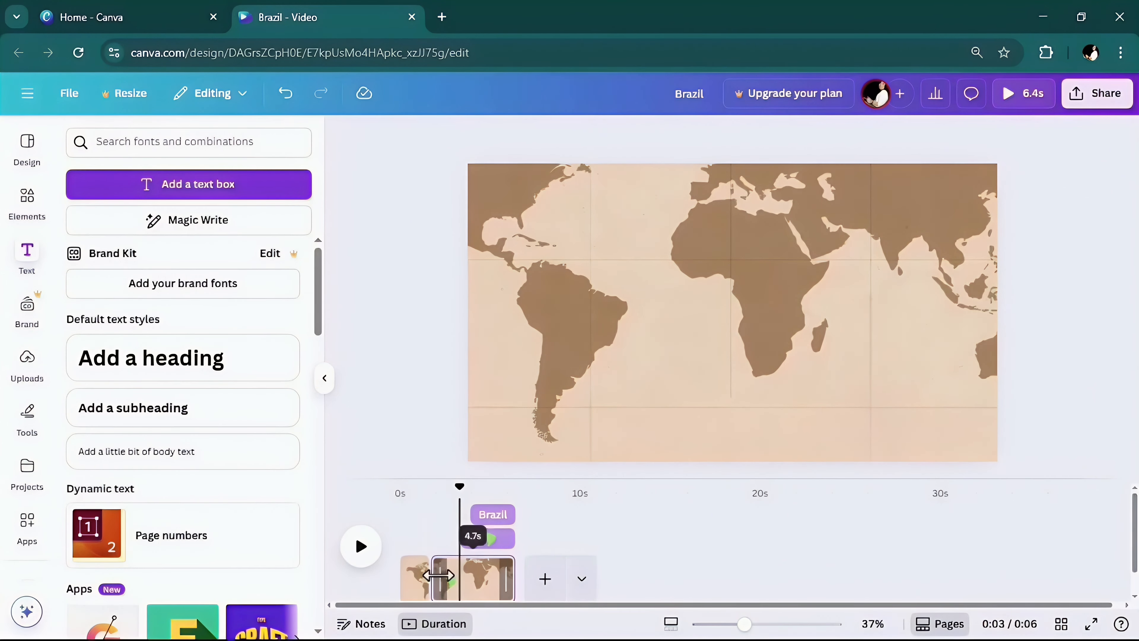
# Step: Trim the start of the second page to a 3.5 s duration and play the result from the first page
pyautogui.moveTo(438, 575); pyautogui.dragTo(463, 573)
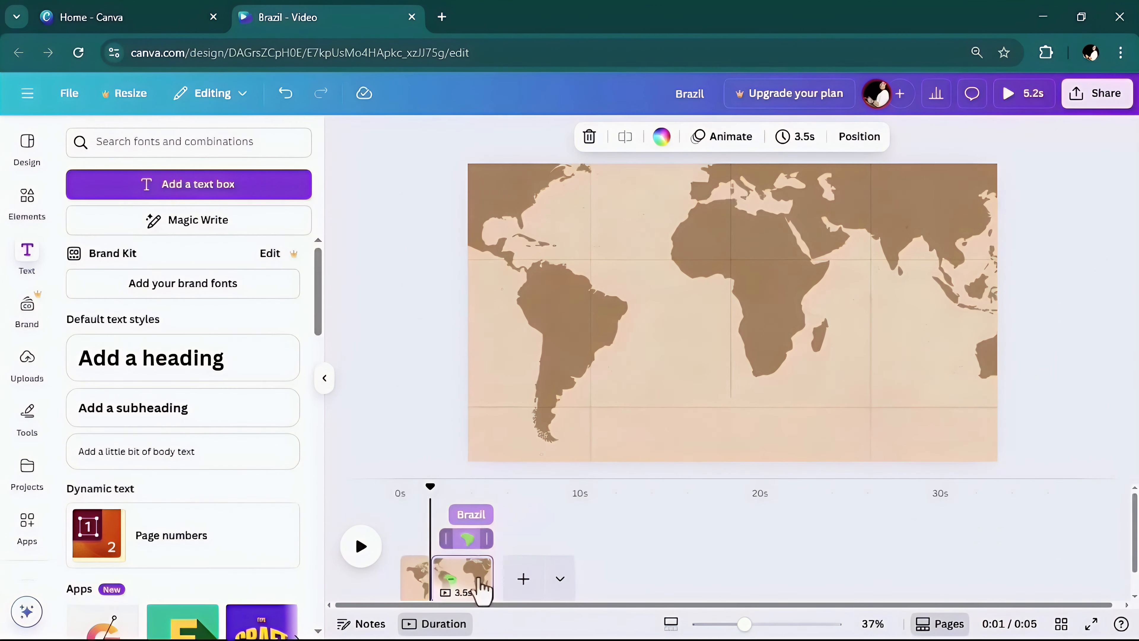
pyautogui.moveTo(432, 486); pyautogui.dragTo(419, 486)
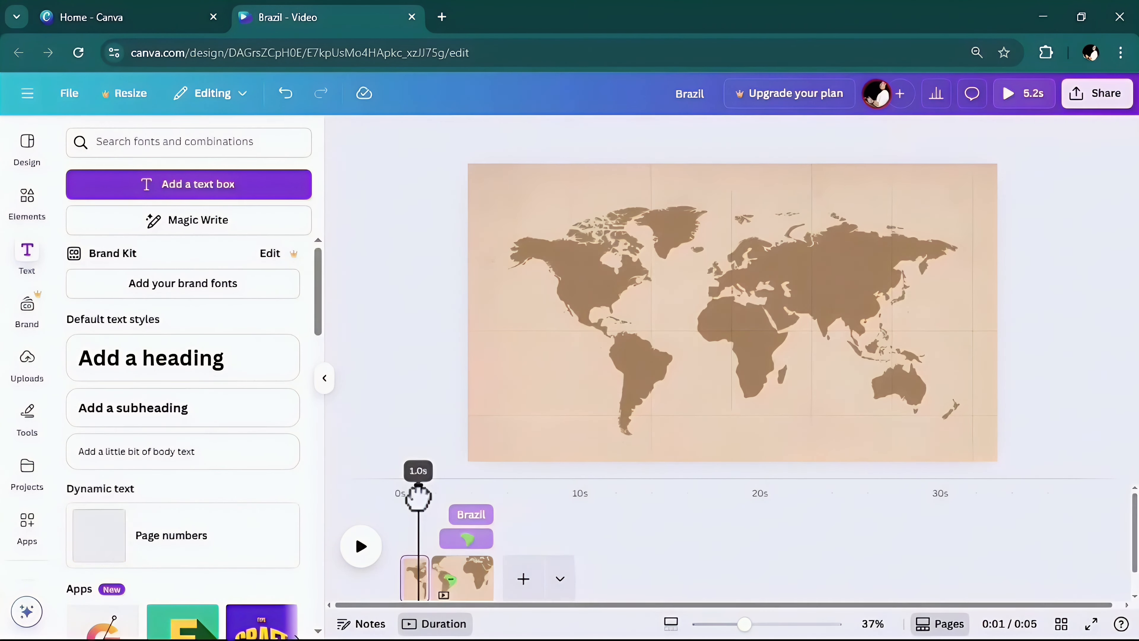
pyautogui.click(361, 547)
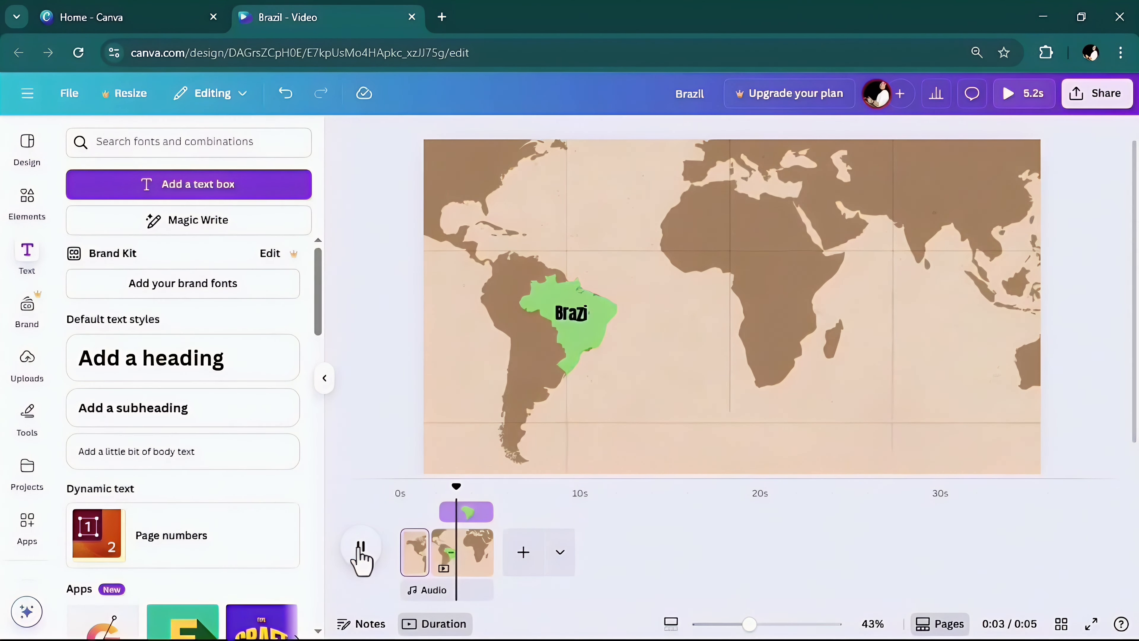
pyautogui.click(361, 547)
# Step: Duplicate the second page containing the zoomed map, green Brazil shape and label
pyautogui.click(454, 542)
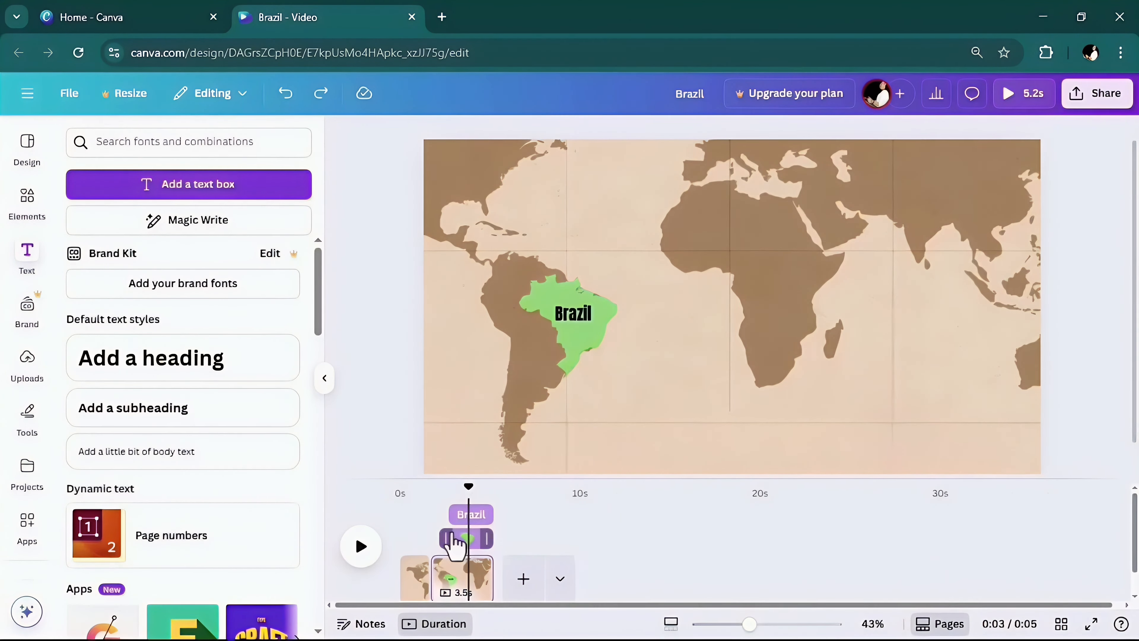
pyautogui.click(455, 579)
pyautogui.rightClick(455, 580)
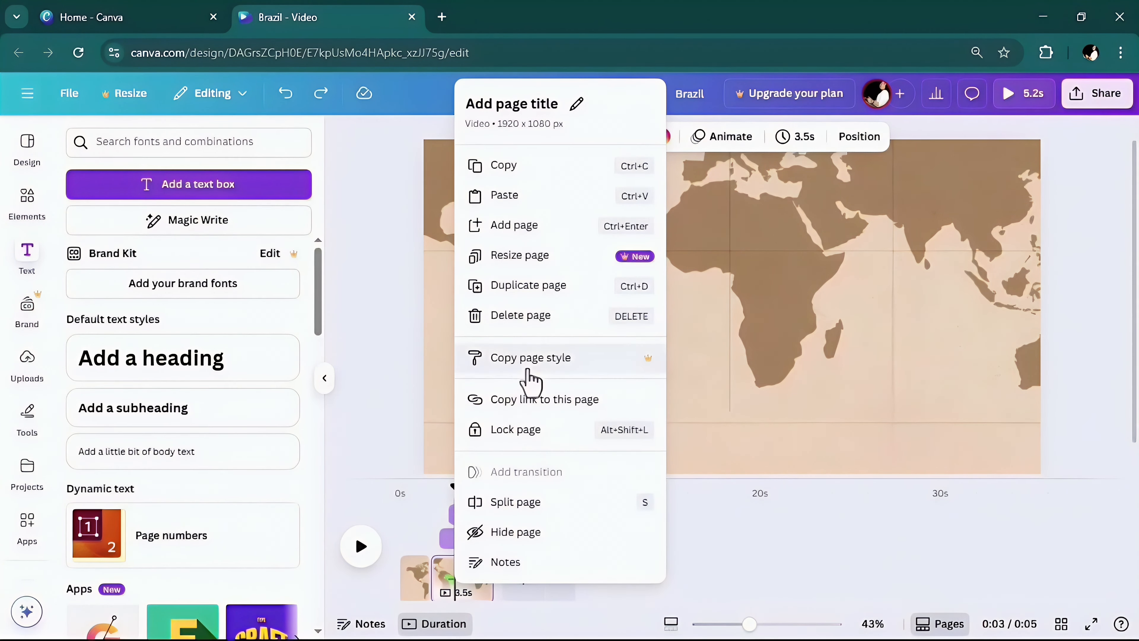
pyautogui.click(535, 289)
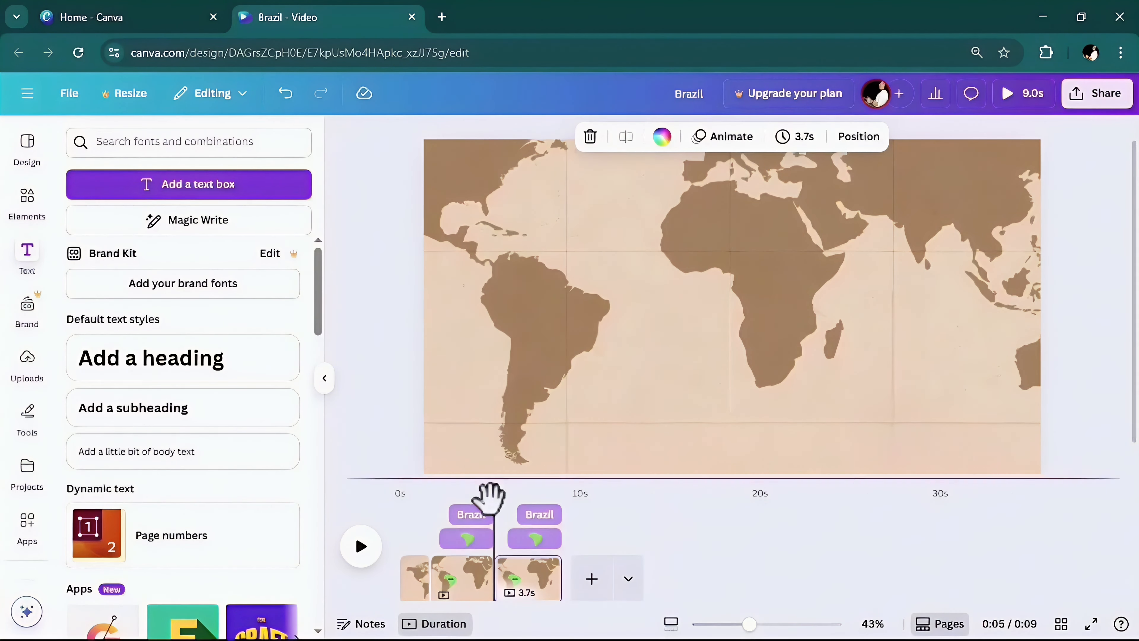
# Step: Shrink the map image on the duplicated third page so it shows most of the world while still filling the page
pyautogui.moveTo(489, 486); pyautogui.dragTo(529, 491)
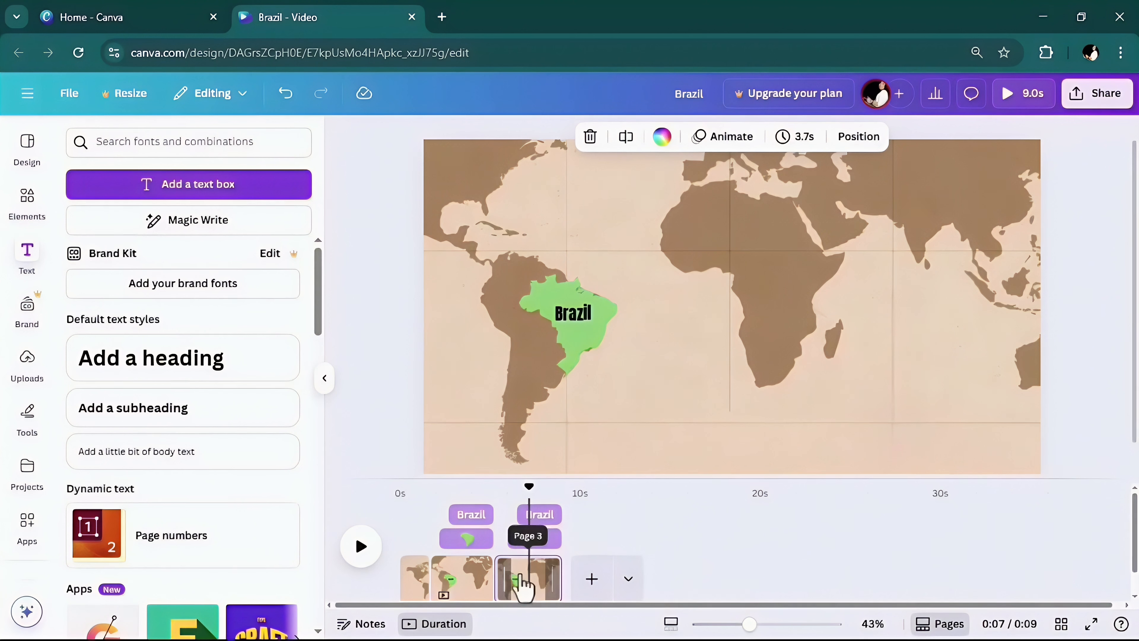
pyautogui.click(521, 584)
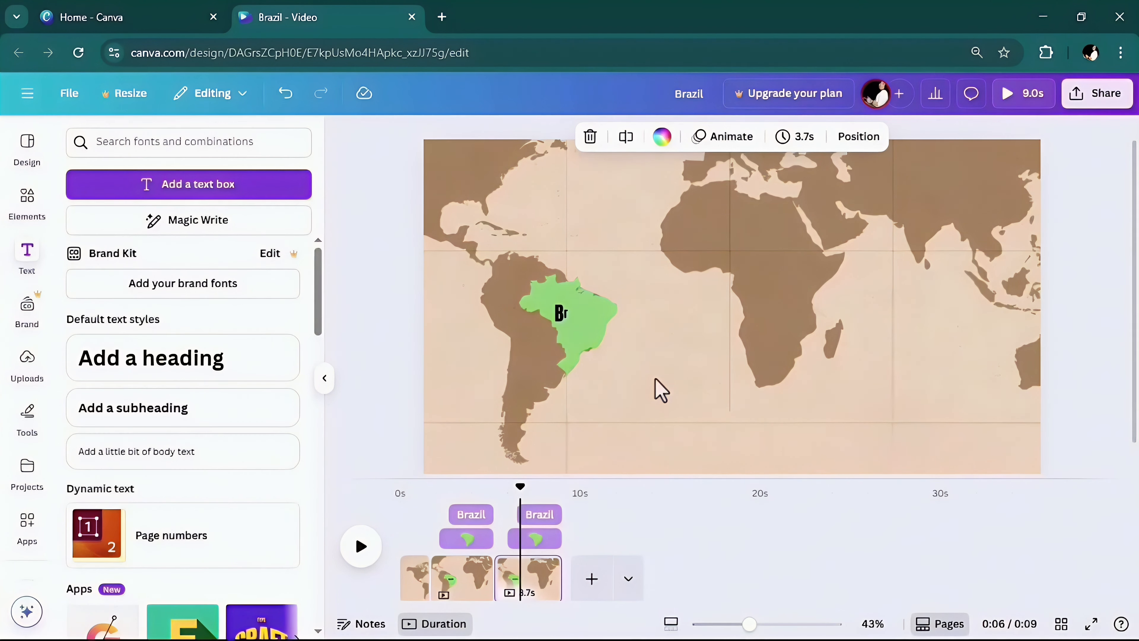
pyautogui.click(645, 395)
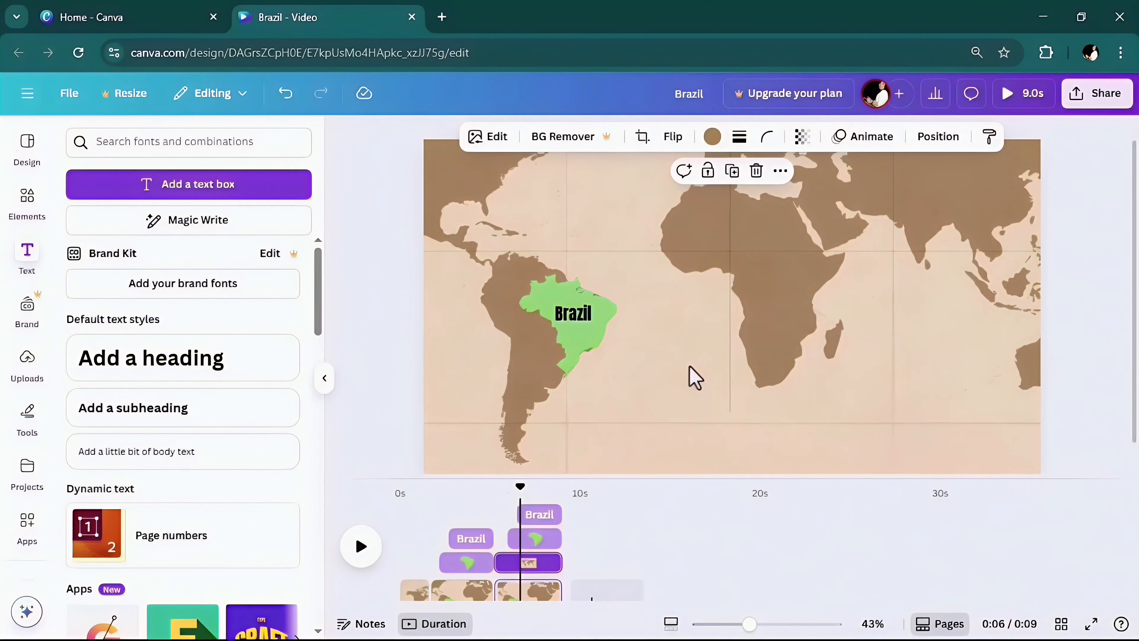
pyautogui.keyDown('ctrl'); pyautogui.scroll(-5, 682, 338); pyautogui.keyUp('ctrl')
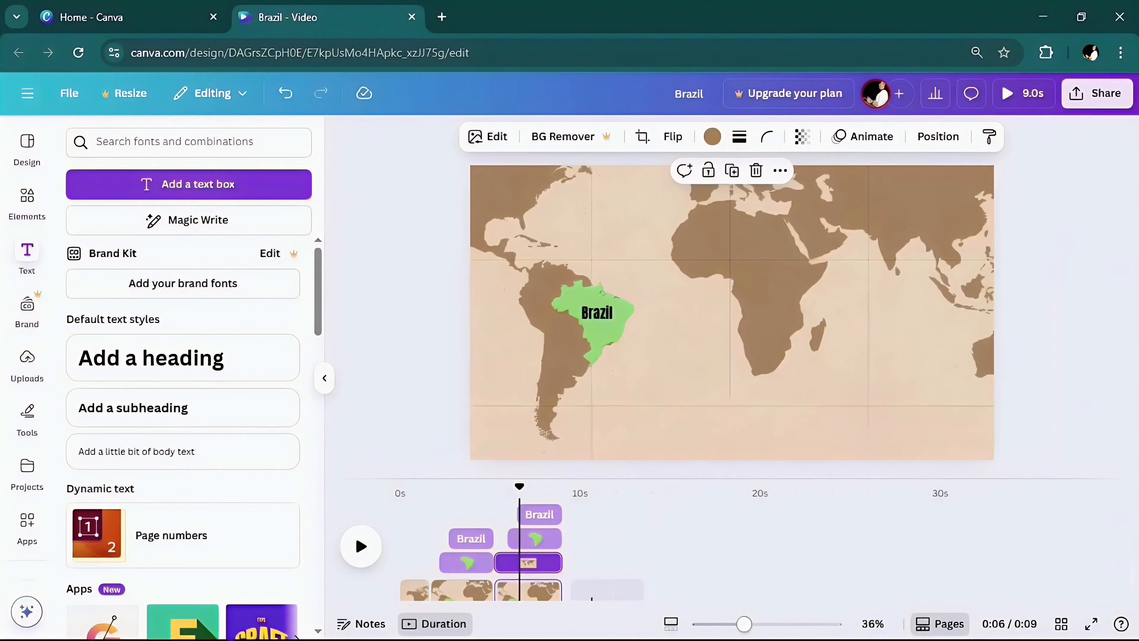
pyautogui.moveTo(435, 445); pyautogui.dragTo(482, 411)
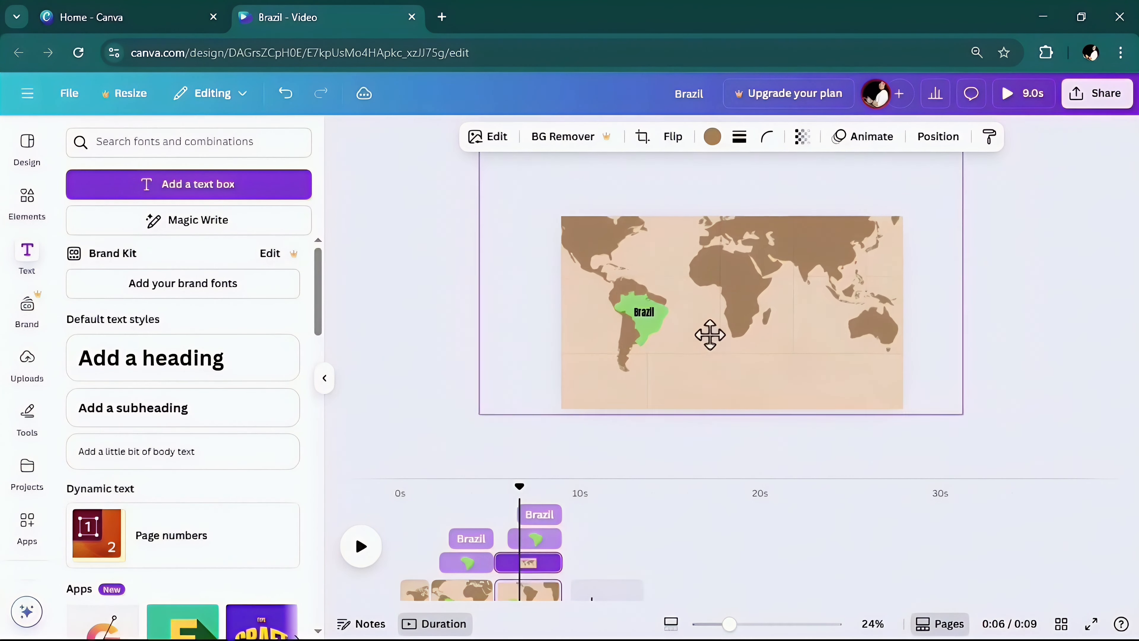
pyautogui.moveTo(1032, 412); pyautogui.dragTo(917, 410)
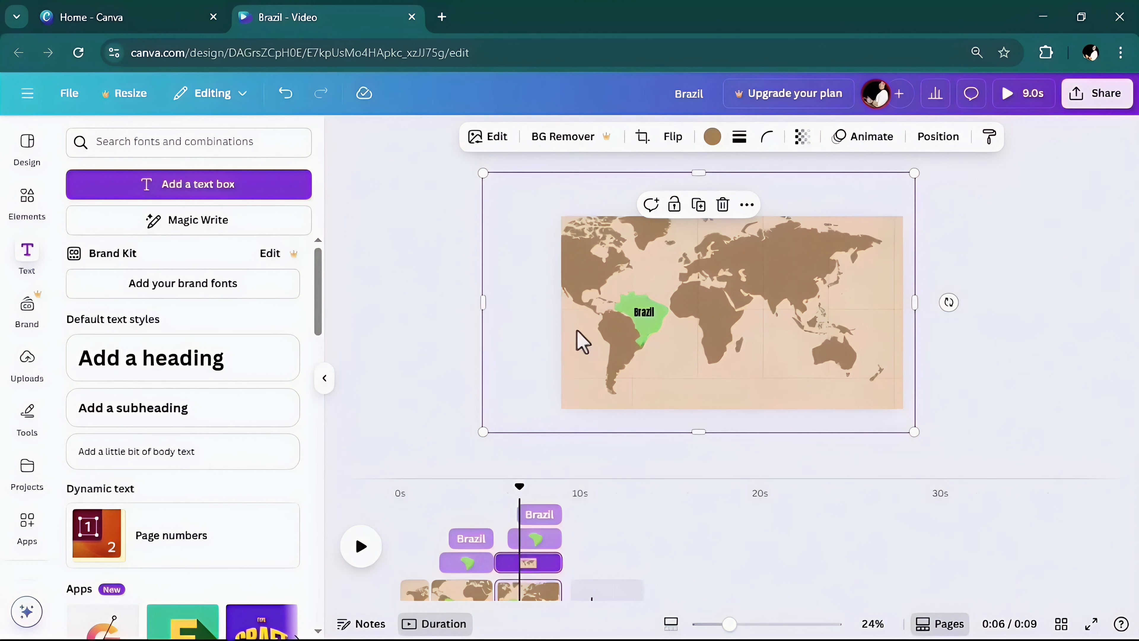
# Step: Shrink the green Brazil shape and its label and move them onto Brazil's location on the third page's smaller map
pyautogui.moveTo(730, 624); pyautogui.dragTo(752, 623)
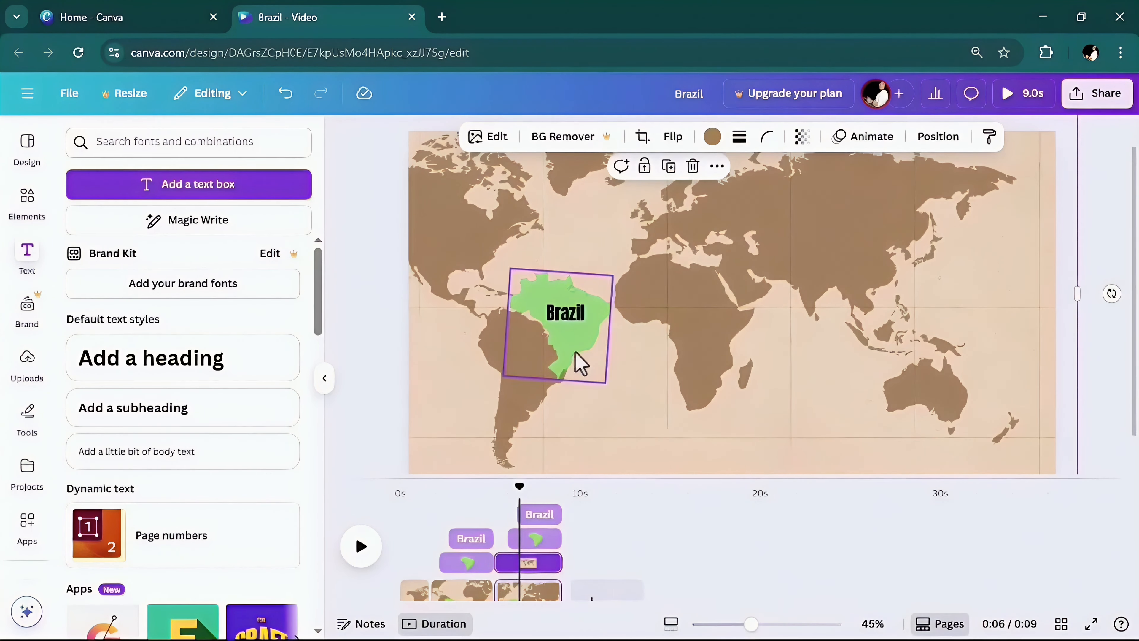
pyautogui.moveTo(595, 356); pyautogui.dragTo(539, 378)
pyautogui.moveTo(572, 419); pyautogui.dragTo(539, 389)
pyautogui.moveTo(527, 350); pyautogui.dragTo(557, 367)
pyautogui.moveTo(583, 326); pyautogui.dragTo(609, 373)
# Step: Extend the timing of the green Brazil shape and the "Brazil" label to span the whole third page
pyautogui.click(535, 542)
pyautogui.moveTo(509, 547); pyautogui.dragTo(489, 524)
pyautogui.click(540, 521)
pyautogui.click(523, 539)
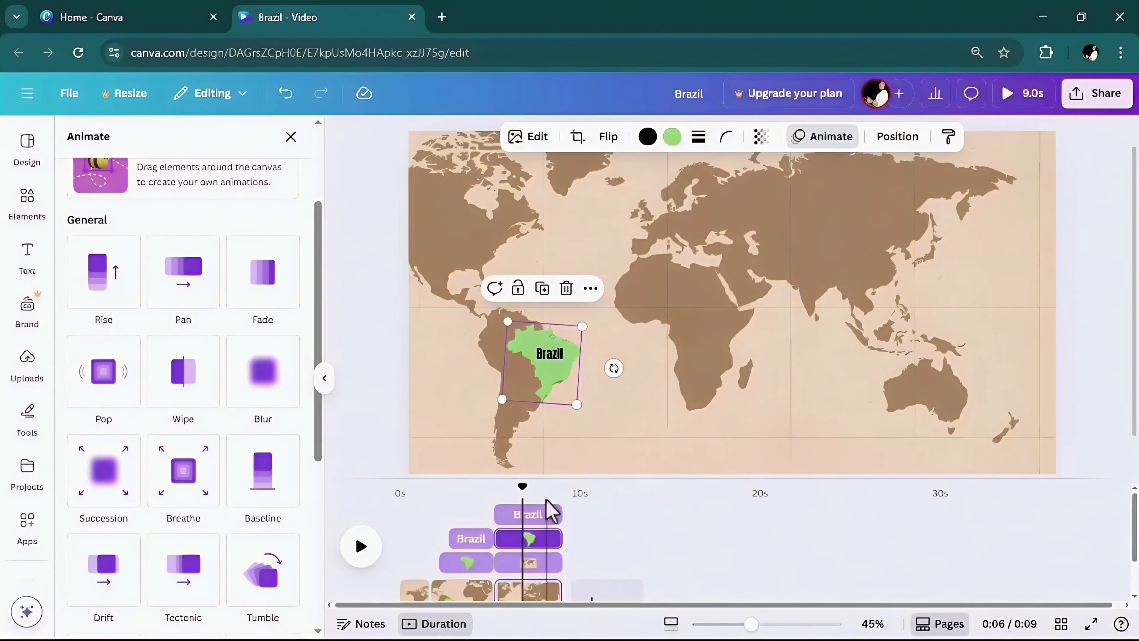
# Step: Add a Match & Move transition between the second and third pages and play the video across it
pyautogui.moveTo(521, 492); pyautogui.dragTo(483, 512)
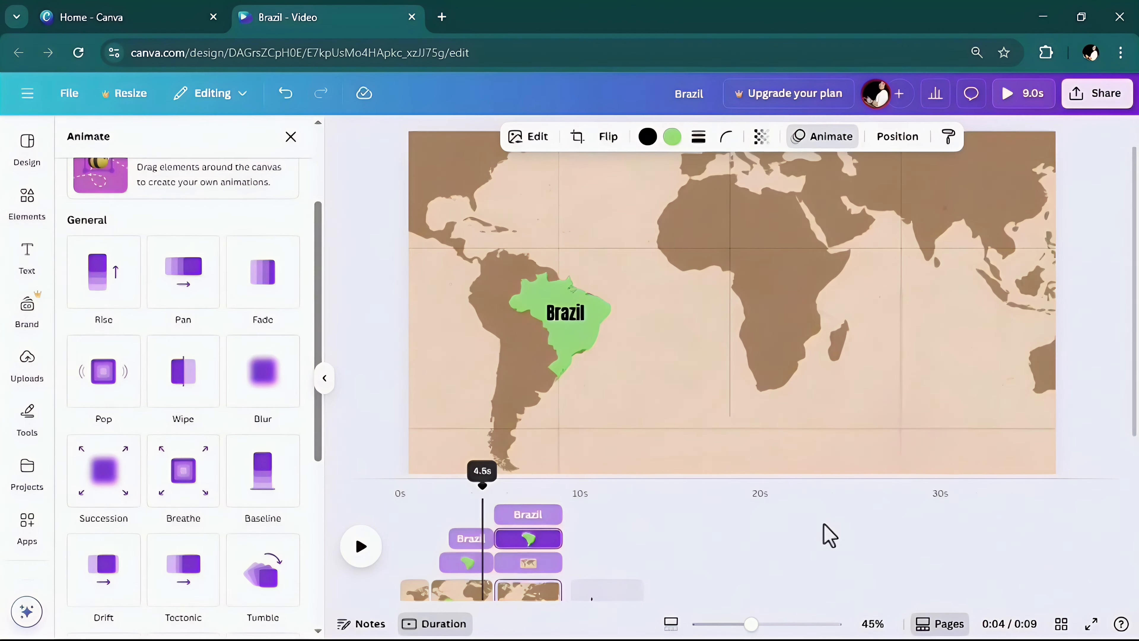
pyautogui.click(829, 535)
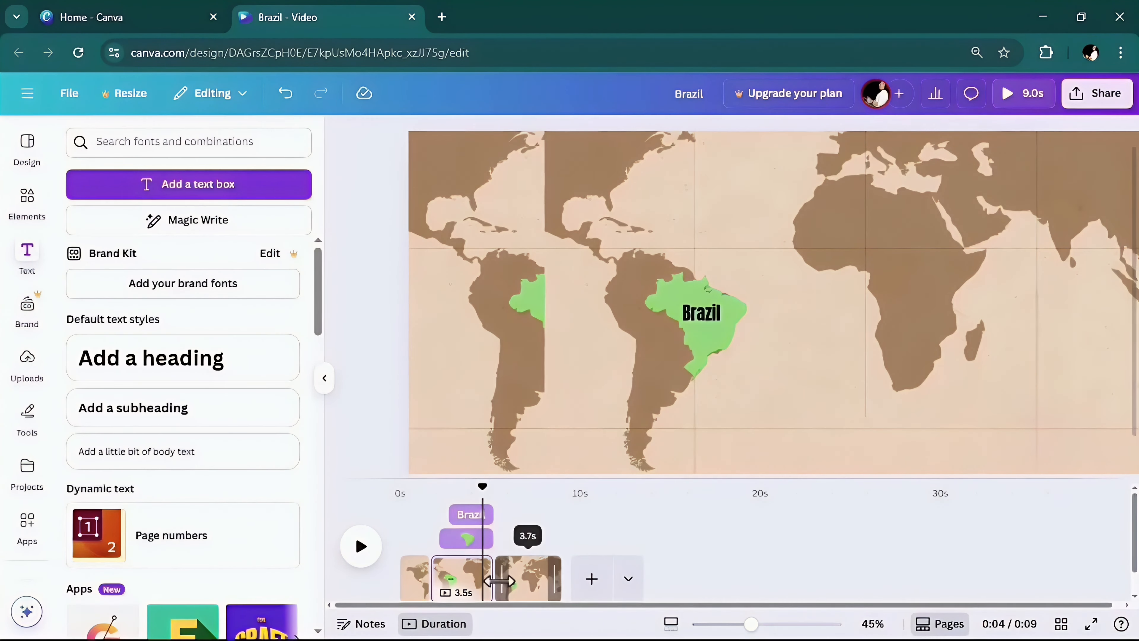
pyautogui.click(493, 592)
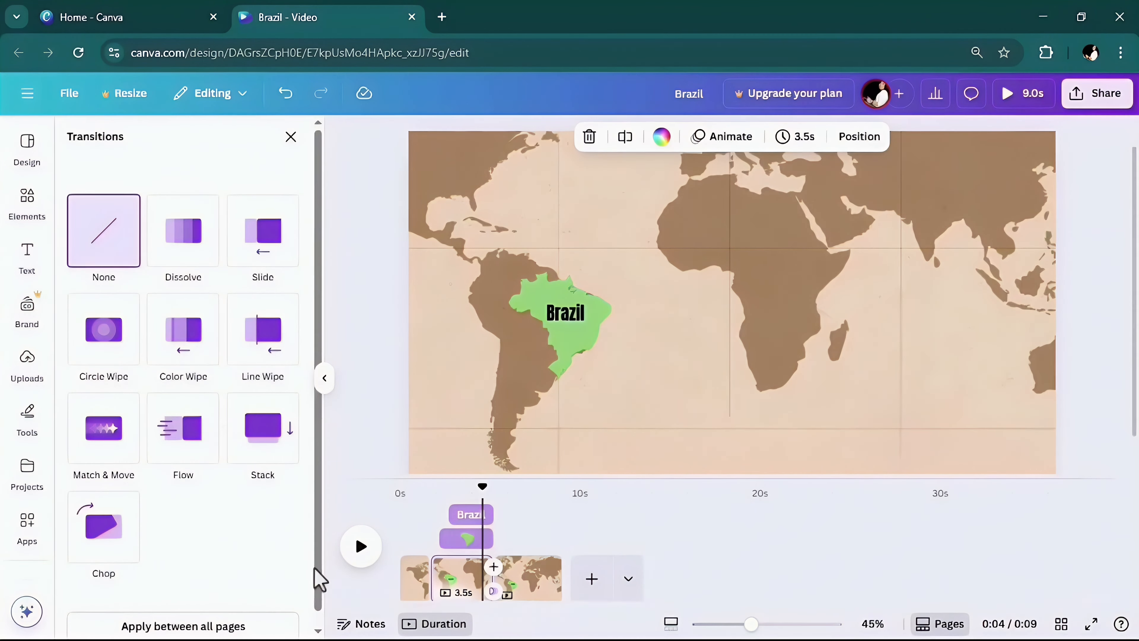
pyautogui.click(104, 455)
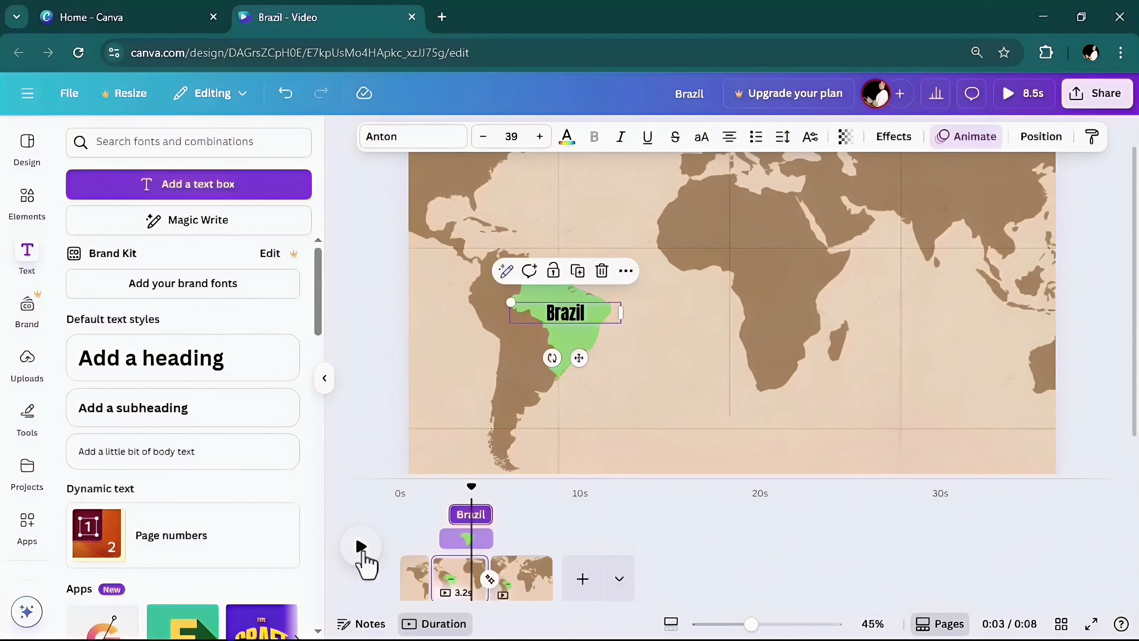
pyautogui.click(362, 547)
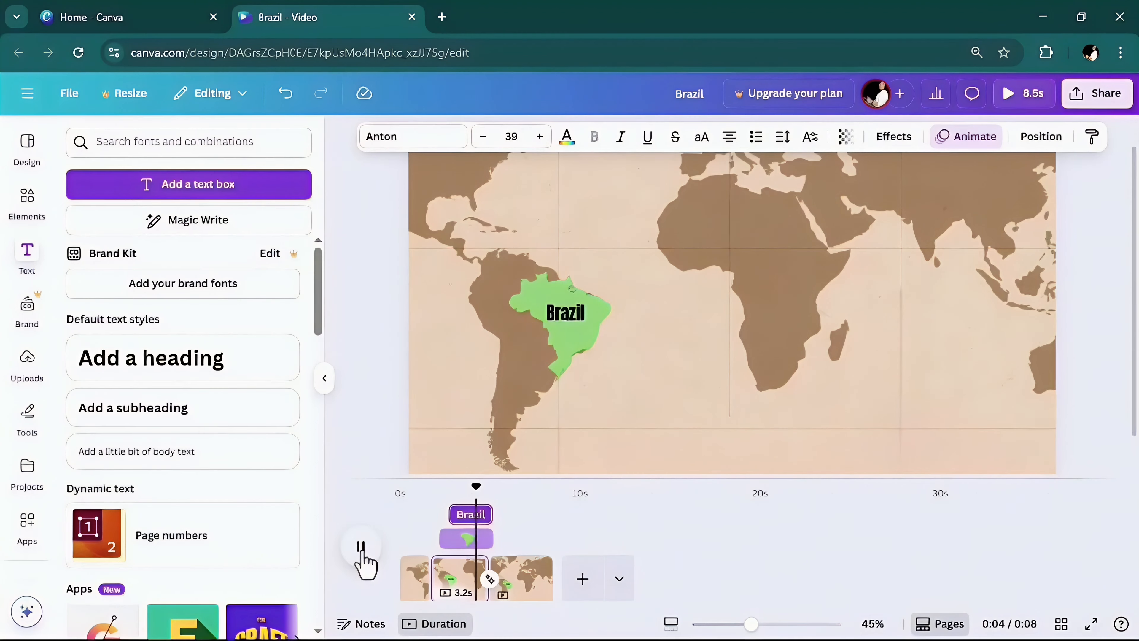
pyautogui.click(362, 547)
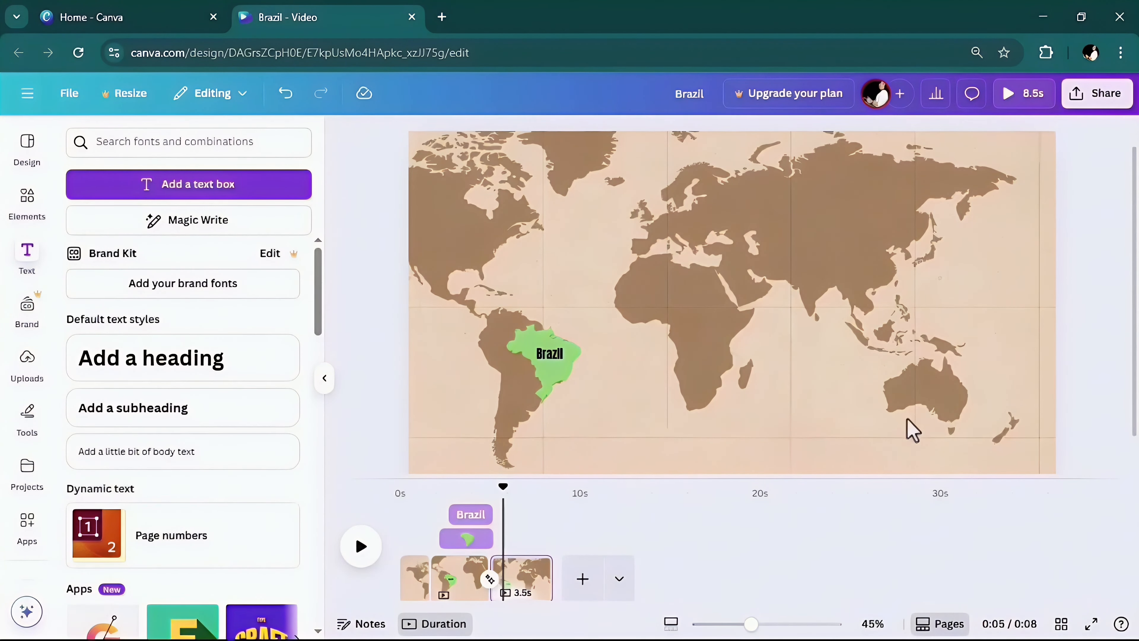
# Step: Search the elements for "australia map" and add a solid black Australia map graphic to the third page
pyautogui.click(27, 198)
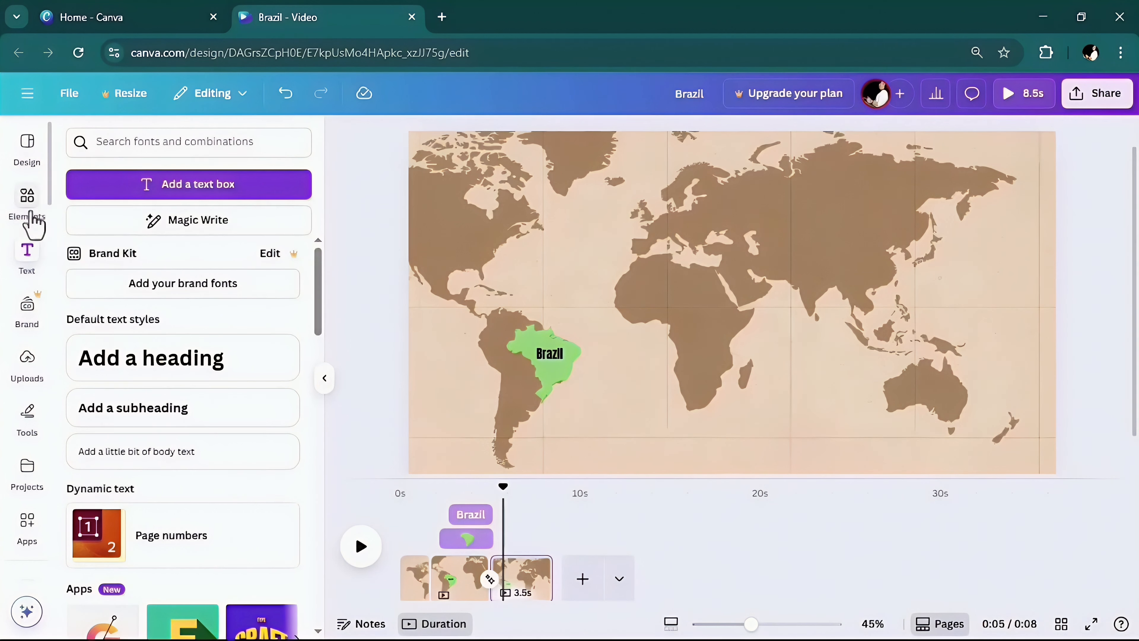
pyautogui.click(85, 148)
pyautogui.write('australi')
pyautogui.click(135, 209)
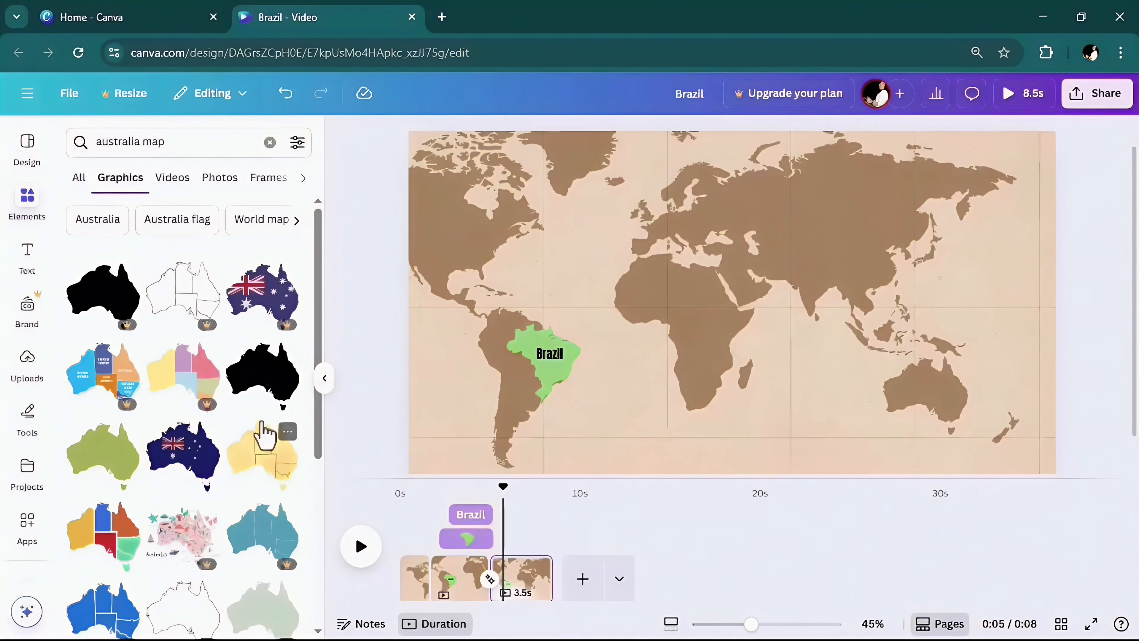
pyautogui.click(262, 379)
# Step: Recolor the Australia shape red, then resize and position it over Australia on the world map
pyautogui.click(659, 137)
pyautogui.click(84, 575)
pyautogui.moveTo(811, 384); pyautogui.dragTo(923, 394)
pyautogui.moveTo(961, 357); pyautogui.dragTo(933, 392)
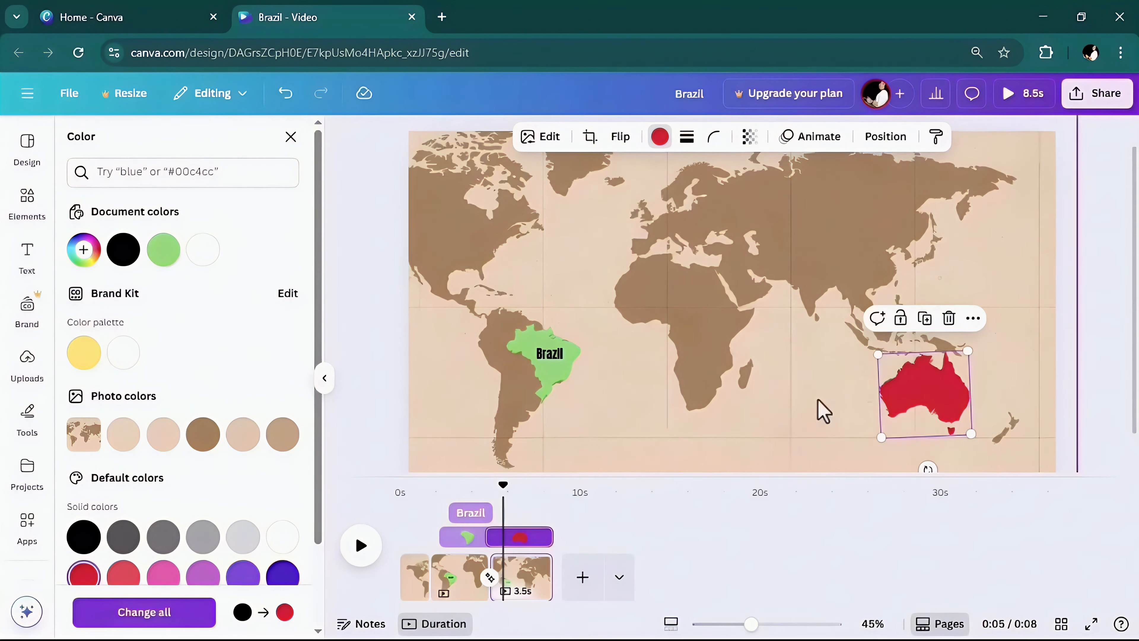
# Step: Duplicate the "Brazil" label, place the copy on the red Australia shape and change its text to "Australia"
pyautogui.click(554, 358)
pyautogui.hotkey('ctrl', 'd')
pyautogui.moveTo(556, 359); pyautogui.dragTo(930, 387)
pyautogui.doubleClick(930, 387)
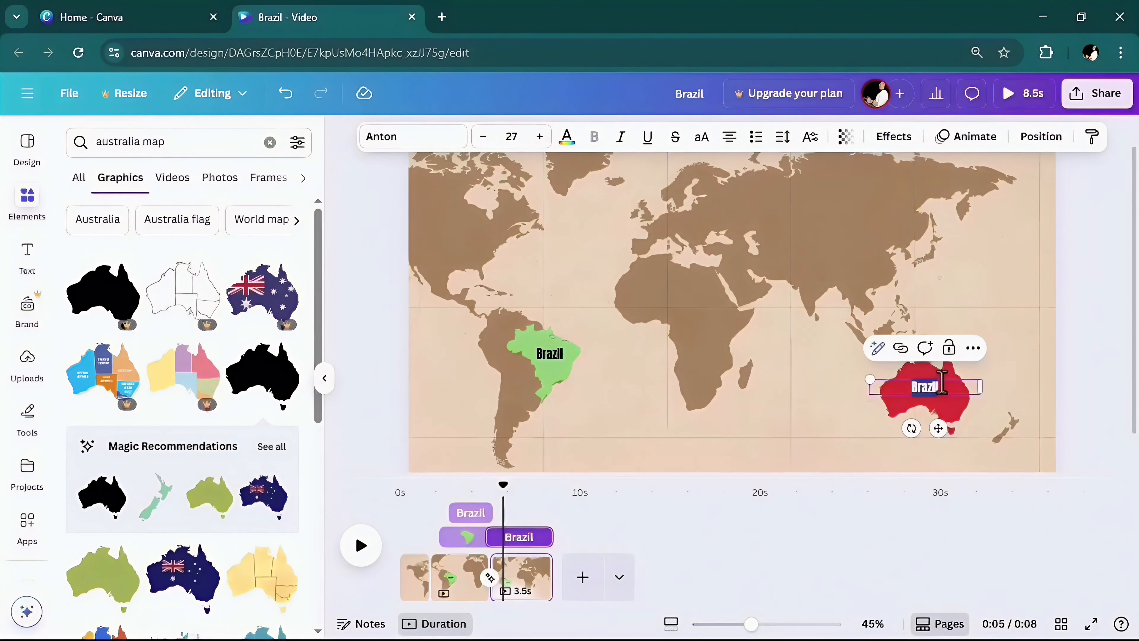
pyautogui.write('Australia')
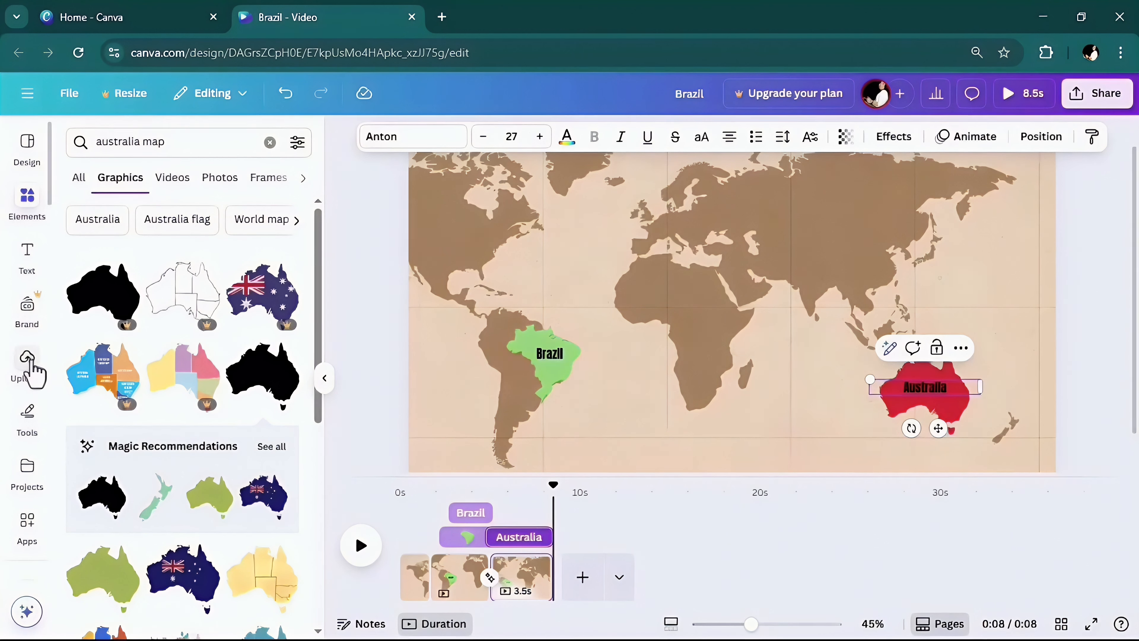
# Step: Search the elements for "arrow" and add the dotted arrow line to the third page
pyautogui.click(175, 141)
pyautogui.moveTo(175, 141); pyautogui.dragTo(67, 148)
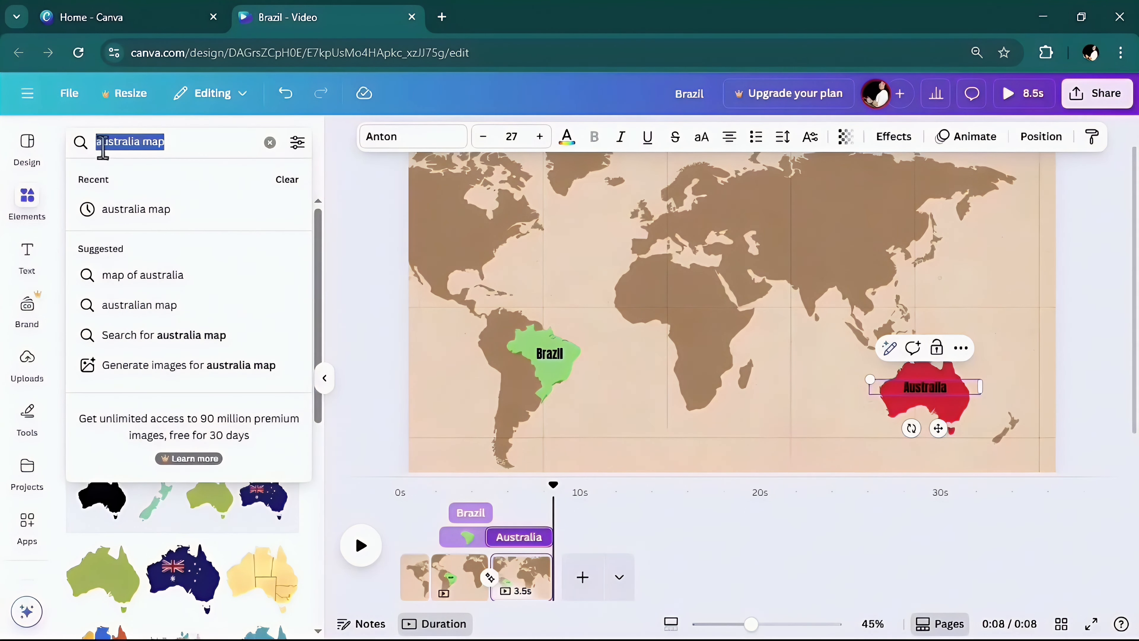
pyautogui.write('arrow')
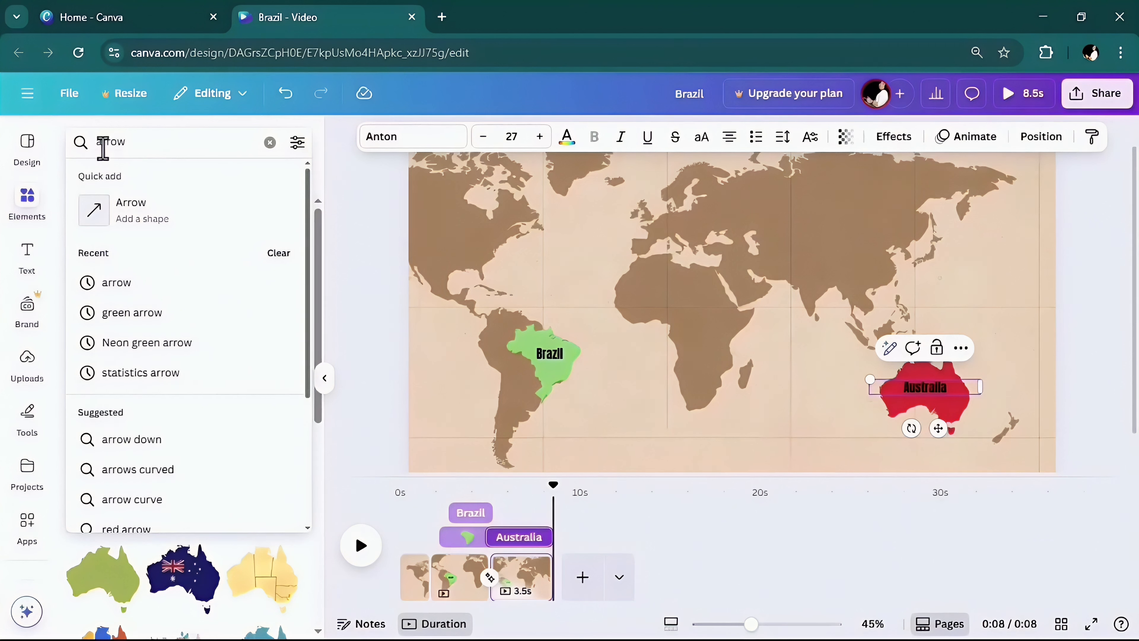
pyautogui.click(130, 204)
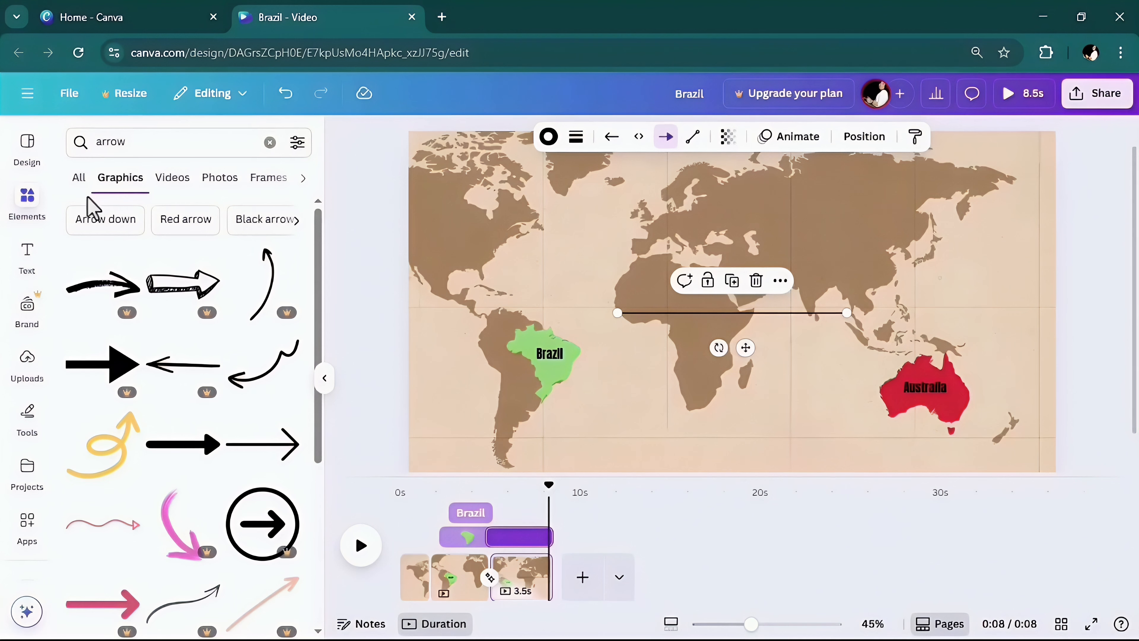
pyautogui.click(78, 188)
pyautogui.hotkey('ctrl', 'z')
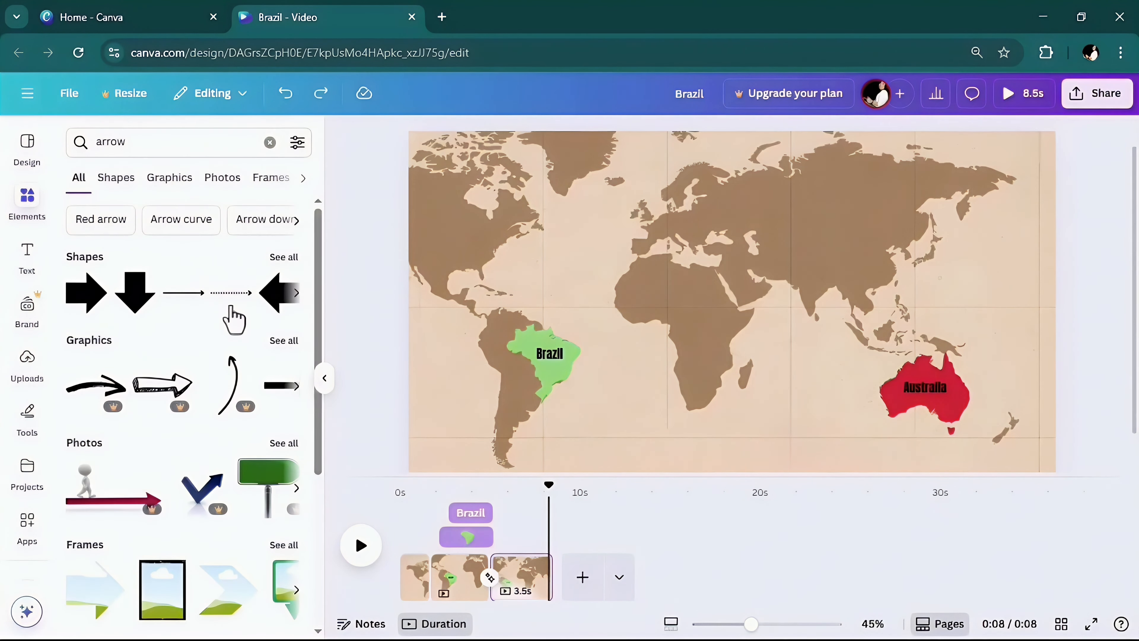
pyautogui.click(231, 293)
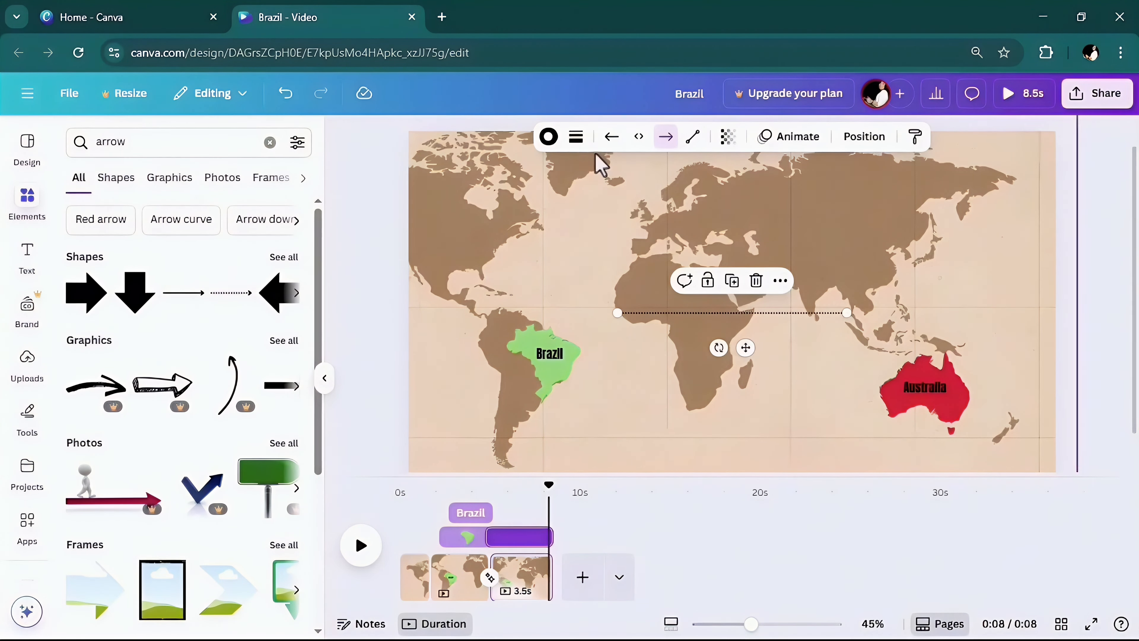
# Step: Thicken the dotted arrow and stretch it from Brazil's east coast to the Australia shape
pyautogui.click(576, 137)
pyautogui.moveTo(485, 270)
pyautogui.mouseDown()
pyautogui.moveTo(518, 270)
pyautogui.moveTo(501, 270)
pyautogui.mouseUp()
pyautogui.moveTo(738, 353); pyautogui.dragTo(734, 383)
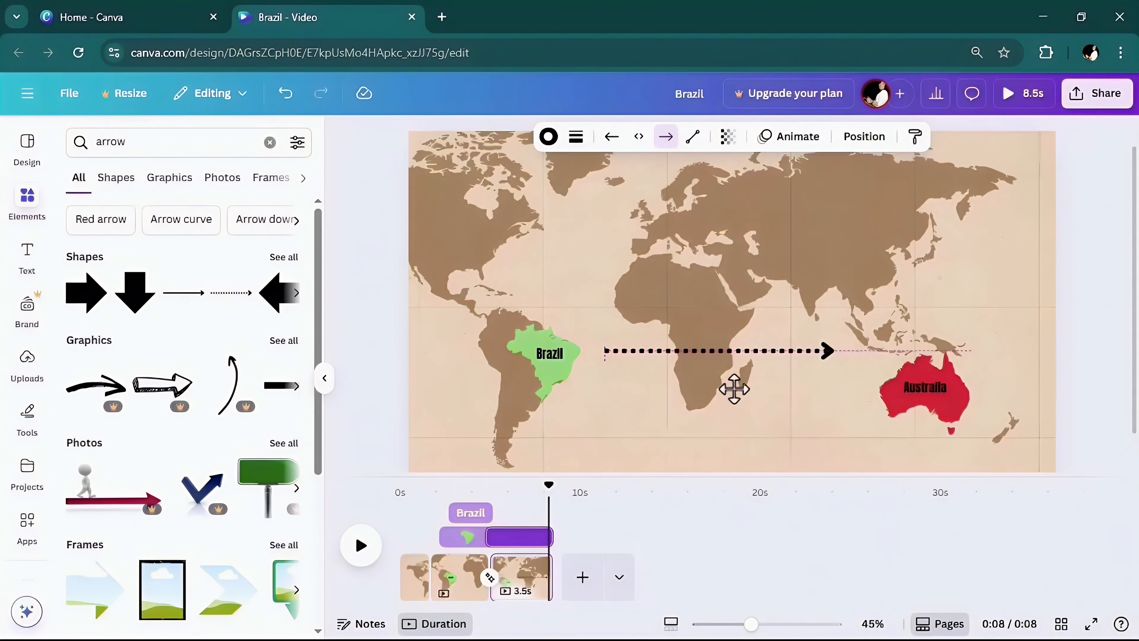
pyautogui.moveTo(832, 345); pyautogui.dragTo(881, 371)
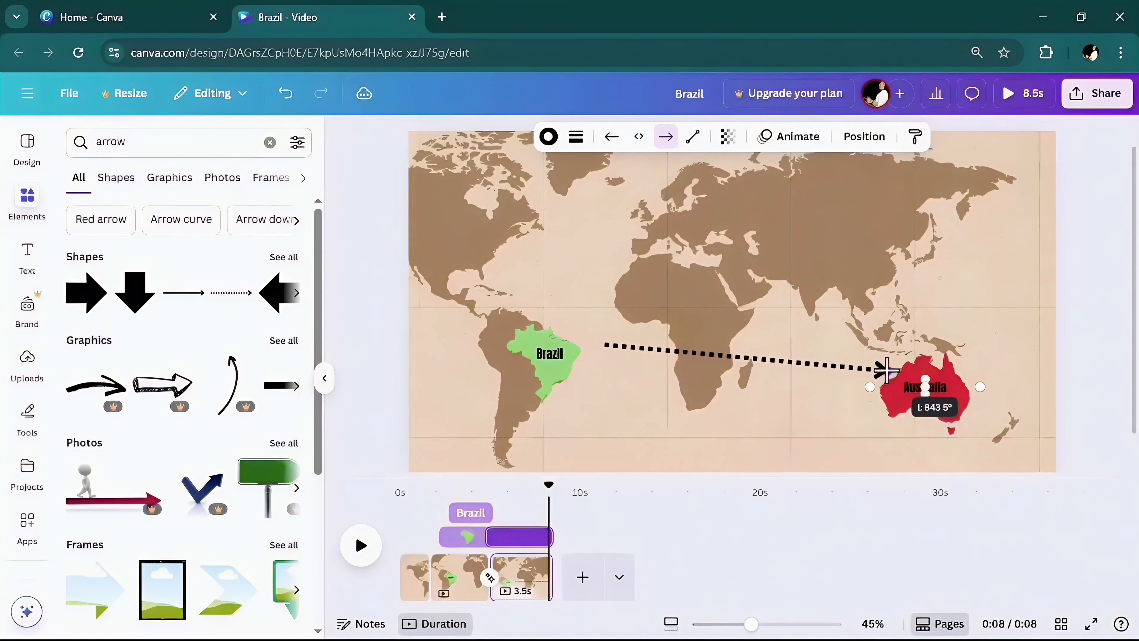
pyautogui.moveTo(605, 344); pyautogui.dragTo(576, 347)
pyautogui.moveTo(890, 371); pyautogui.dragTo(903, 371)
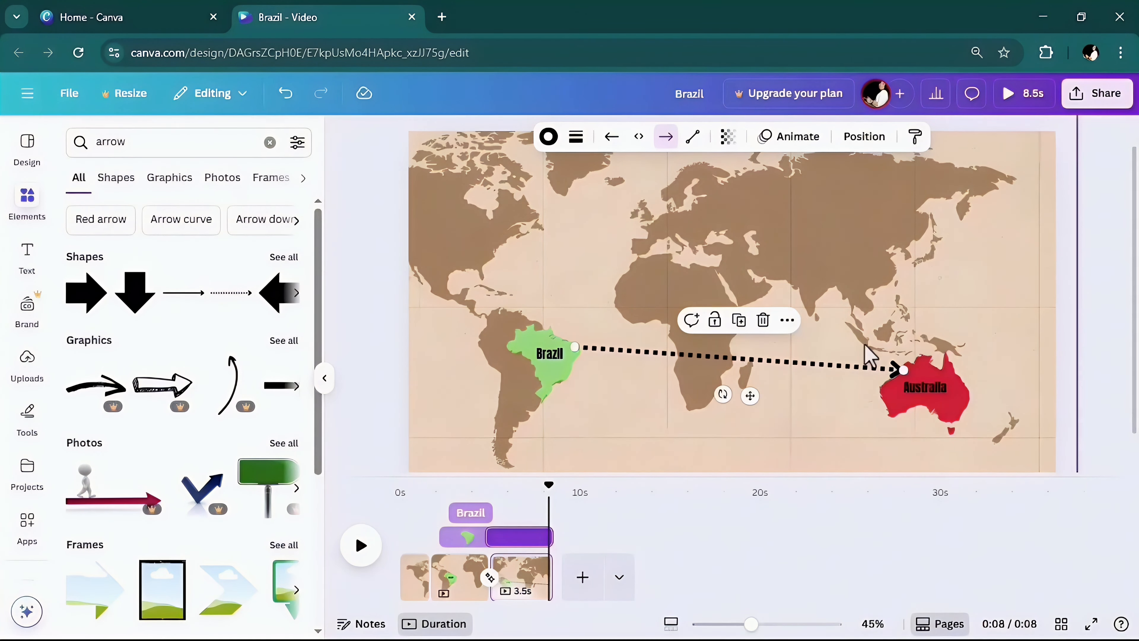
# Step: Apply the Wipe animation to the dotted arrow and play the video from the second page to preview it
pyautogui.click(793, 137)
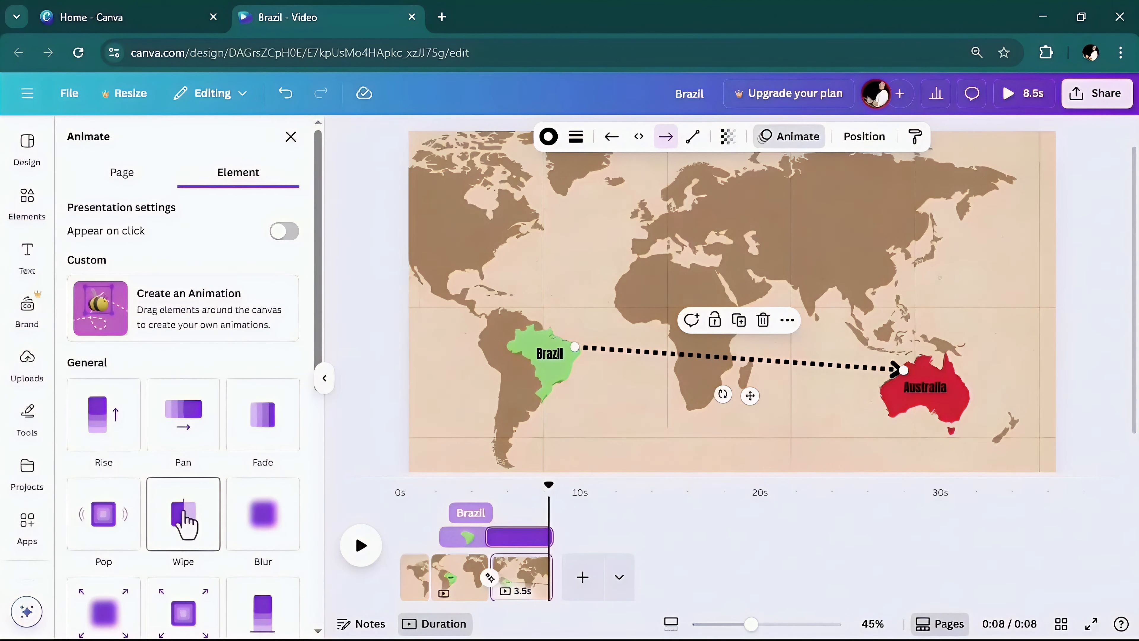
pyautogui.click(184, 520)
pyautogui.moveTo(548, 487); pyautogui.dragTo(473, 509)
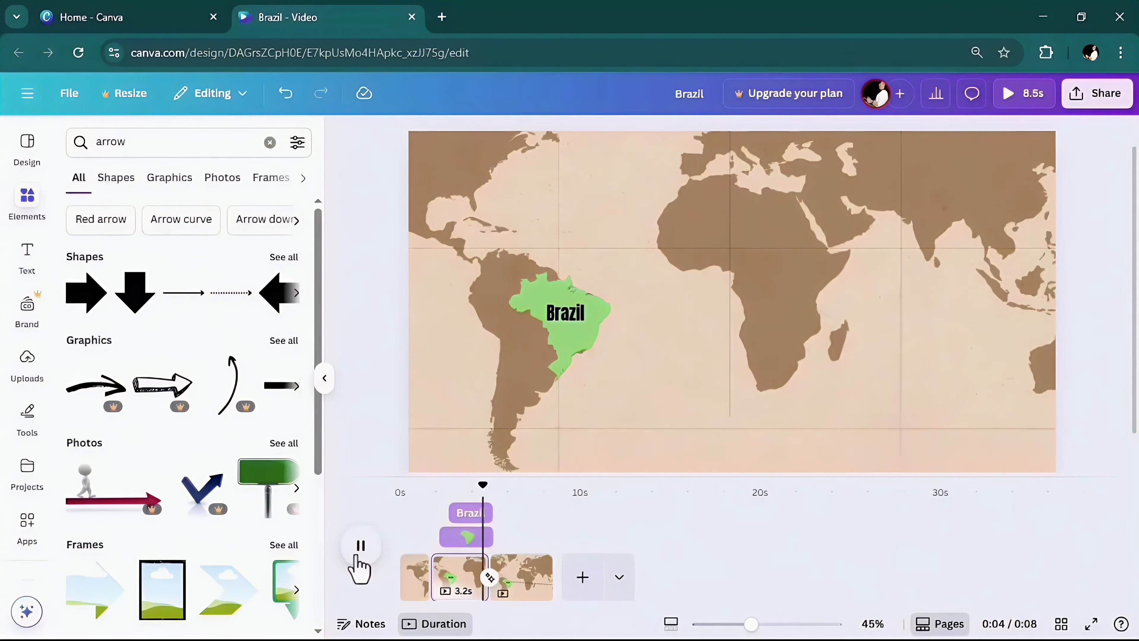
pyautogui.click(359, 552)
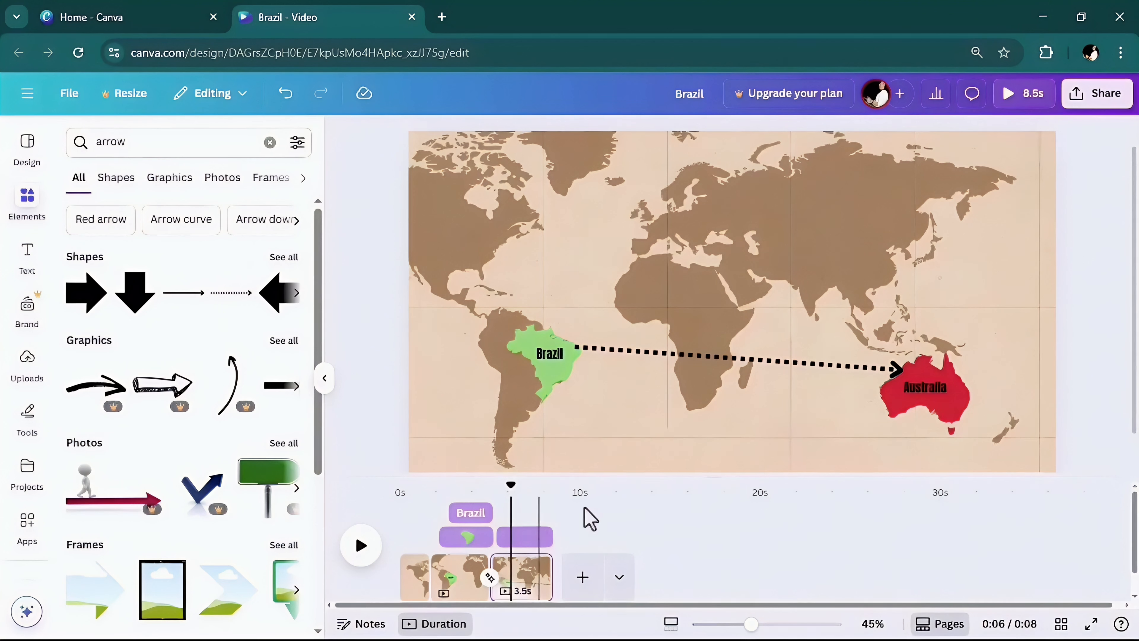
# Step: Delay the red Australia shape and its label so both start after the arrow, and play the whole video
pyautogui.click(523, 536)
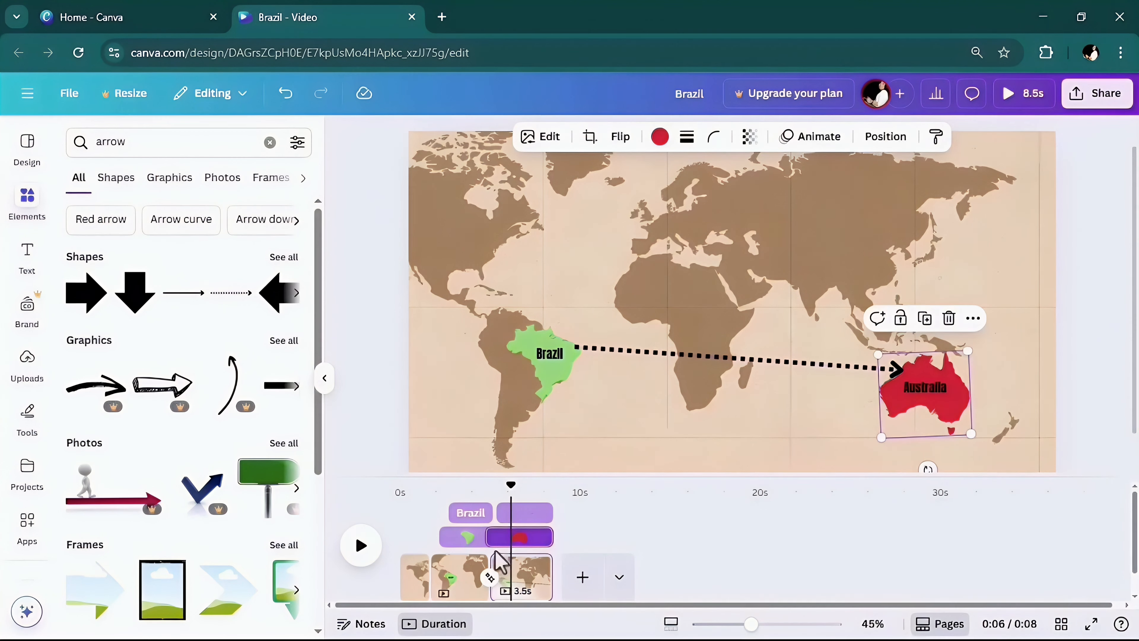
pyautogui.moveTo(491, 543); pyautogui.dragTo(509, 540)
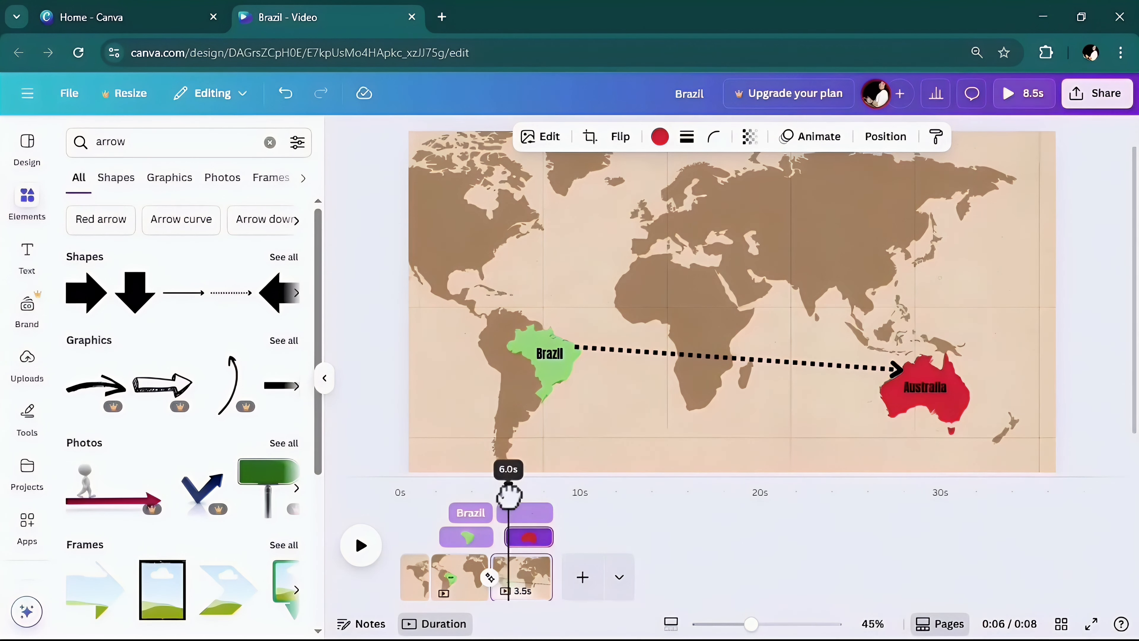
pyautogui.click(930, 392)
pyautogui.click(628, 516)
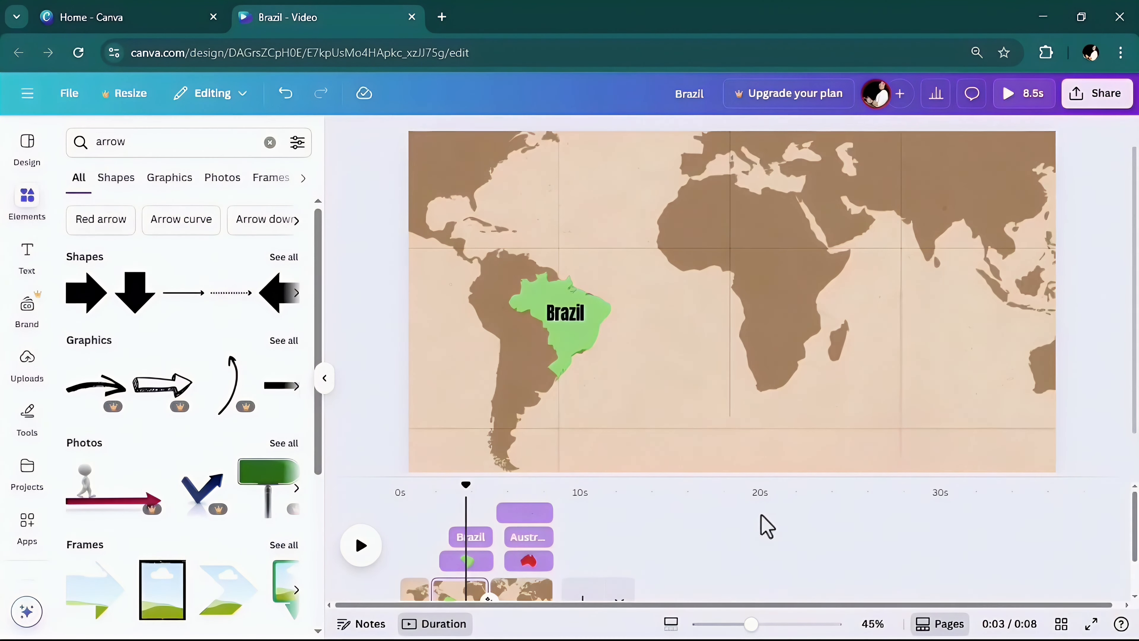
pyautogui.scroll(3, 612, 506)
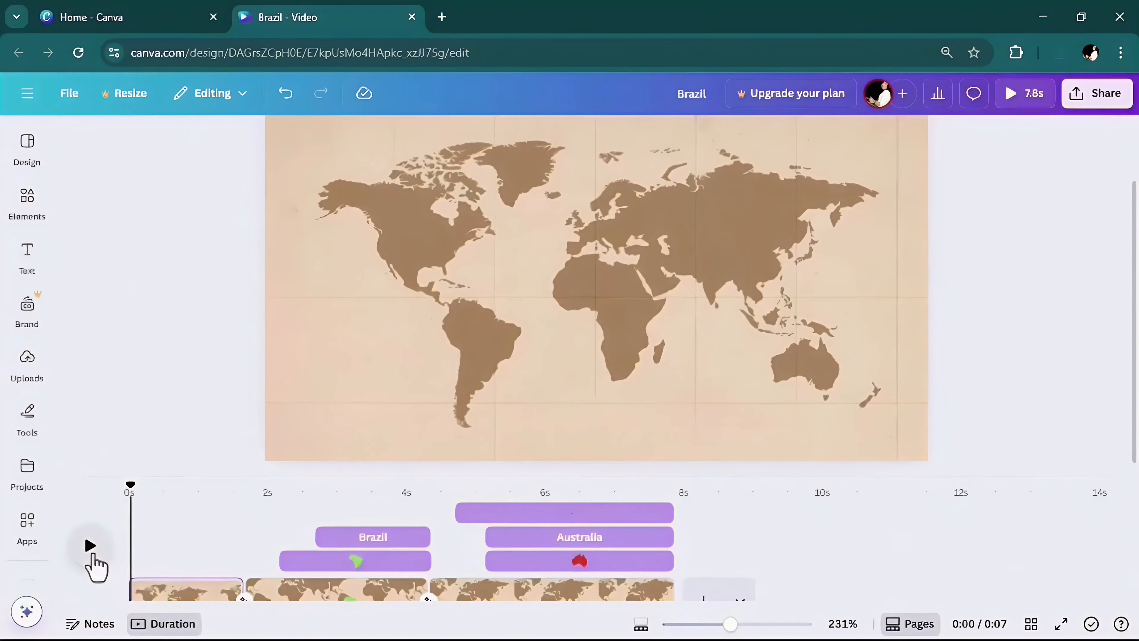
pyautogui.click(89, 545)
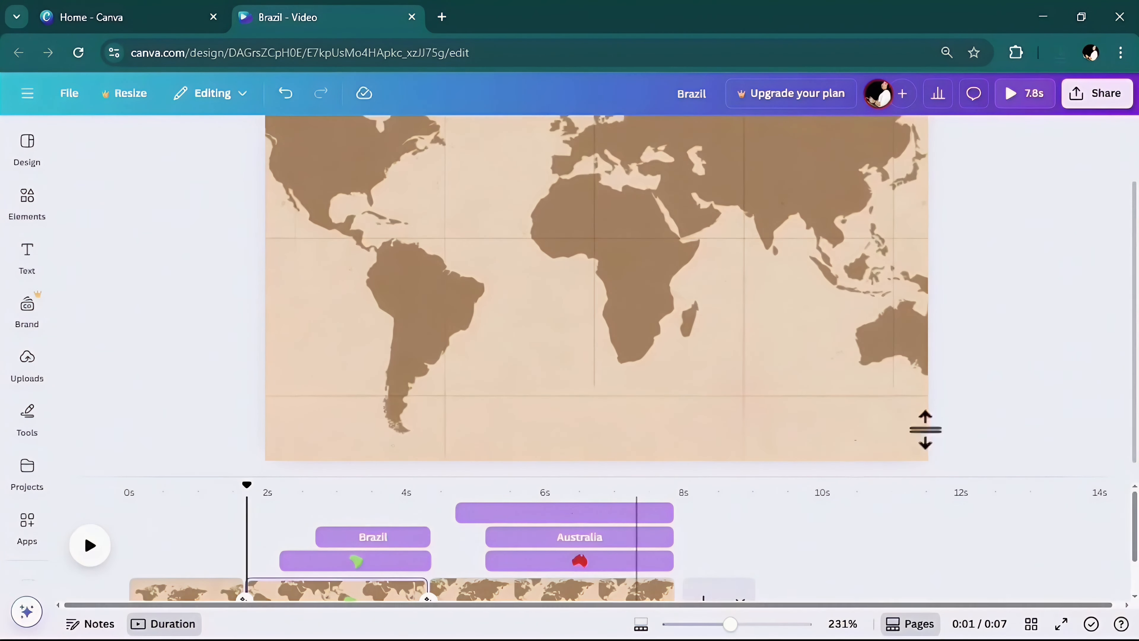
# Step: Open the download settings for exporting the design as an MP4 video
pyautogui.click(1083, 100)
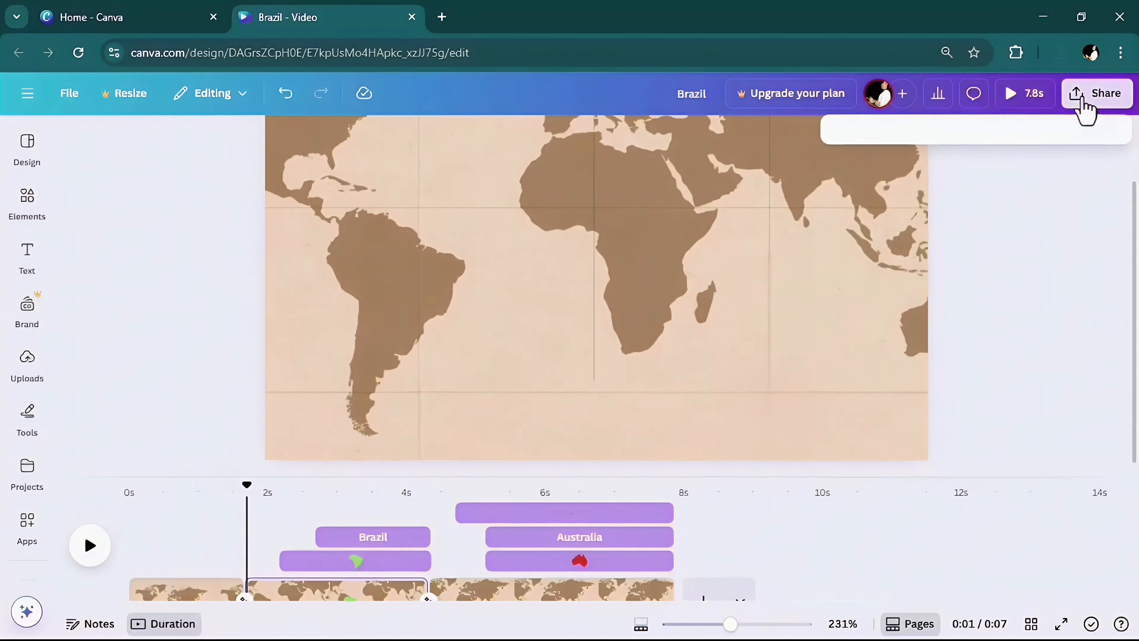
pyautogui.click(865, 411)
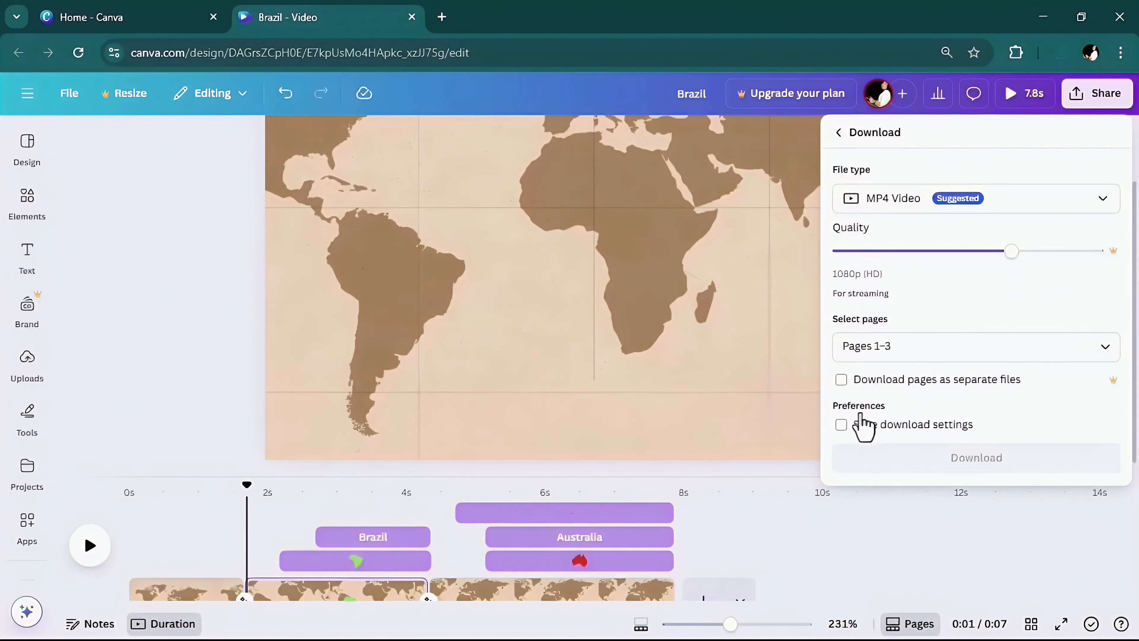